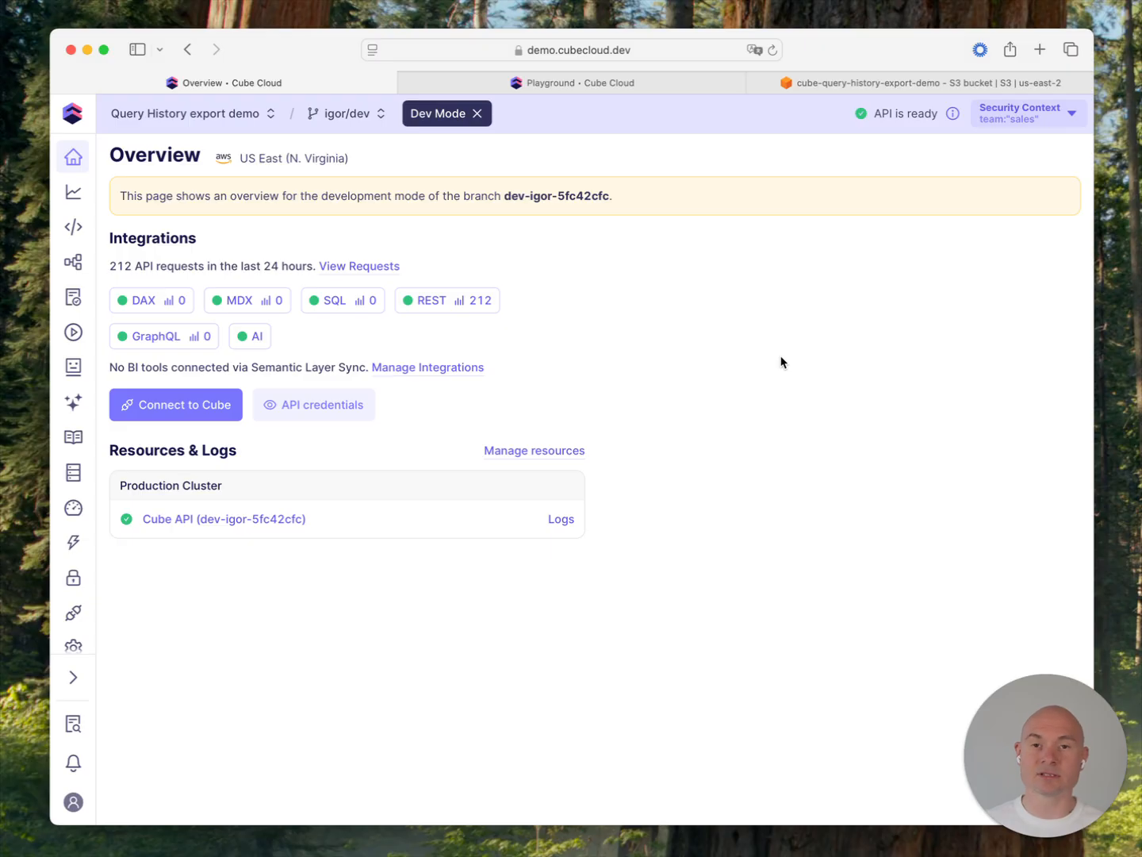
Step: Open the deployment's Monitoring Integrations settings to review the Vector configuration and metrics export
{"action": "left_click", "coordinate": [75, 642]}
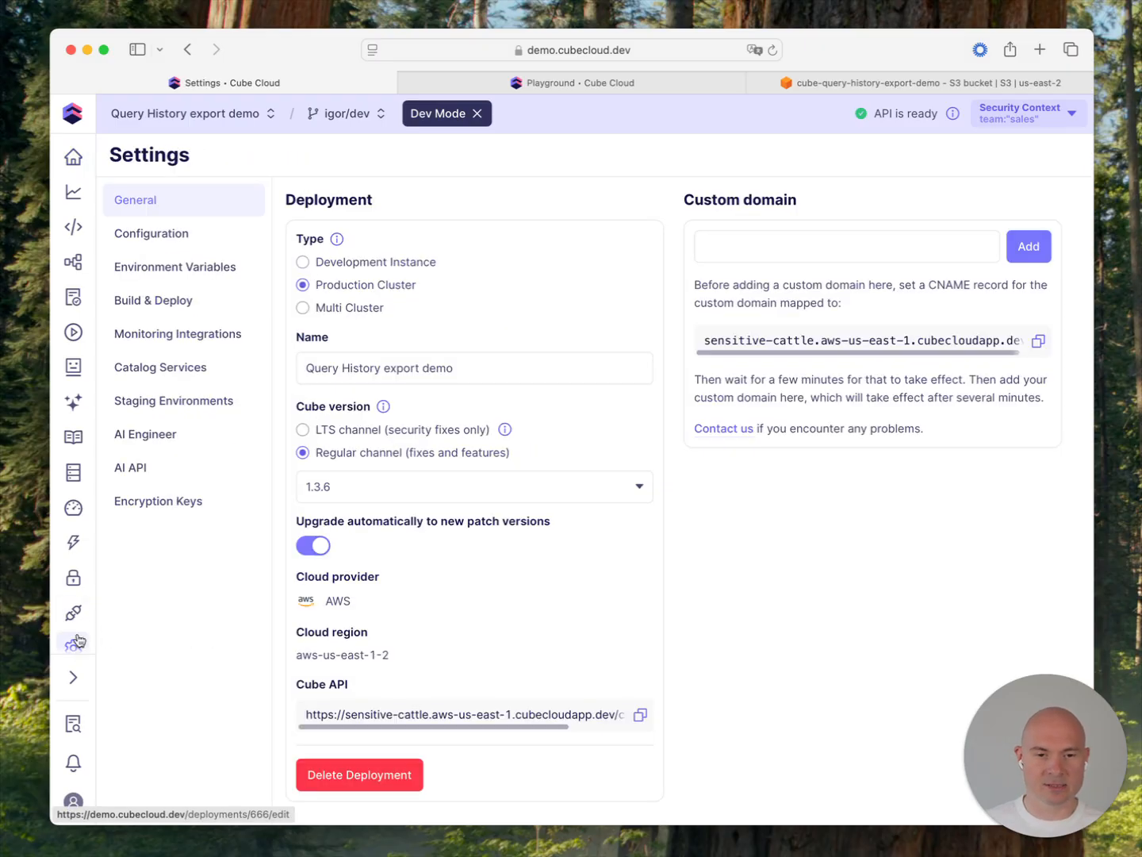
{"action": "left_click", "coordinate": [223, 334]}
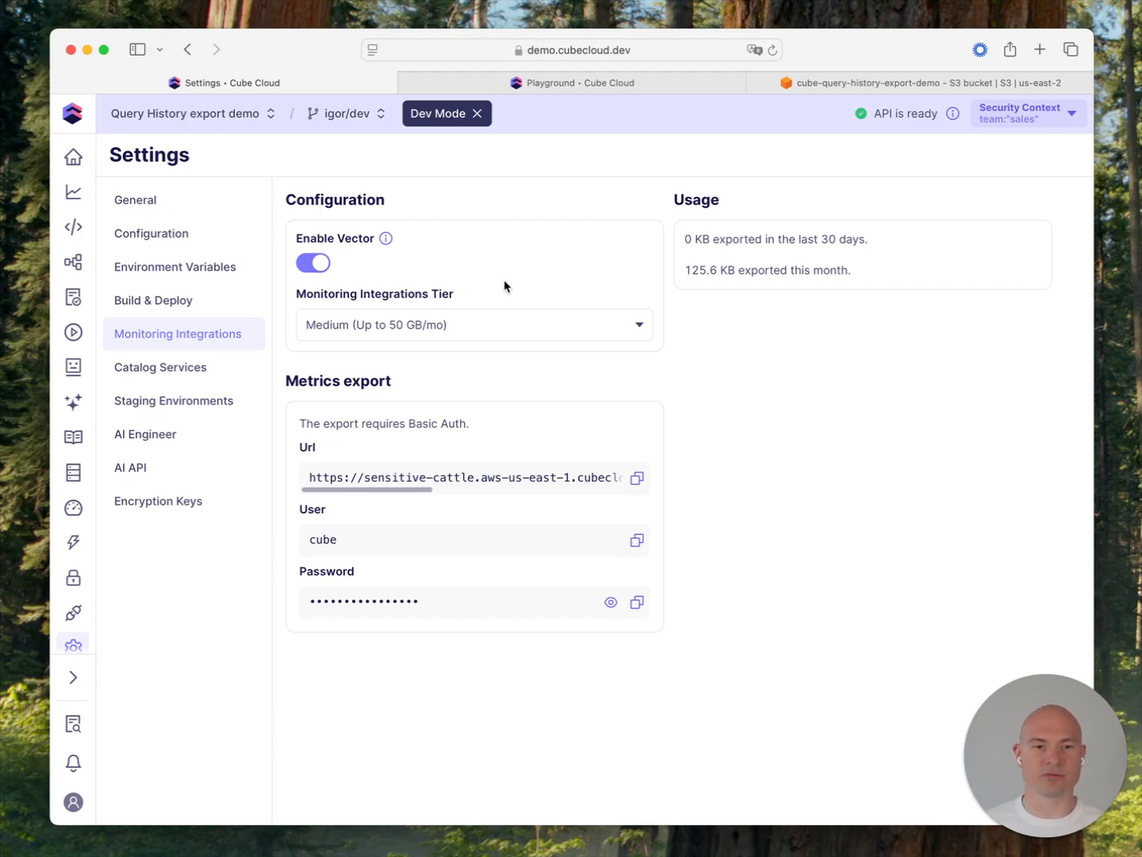
Step: Rerun the customers query filtered by the thirteen_states segment in the Playground
{"action": "left_click", "coordinate": [543, 89]}
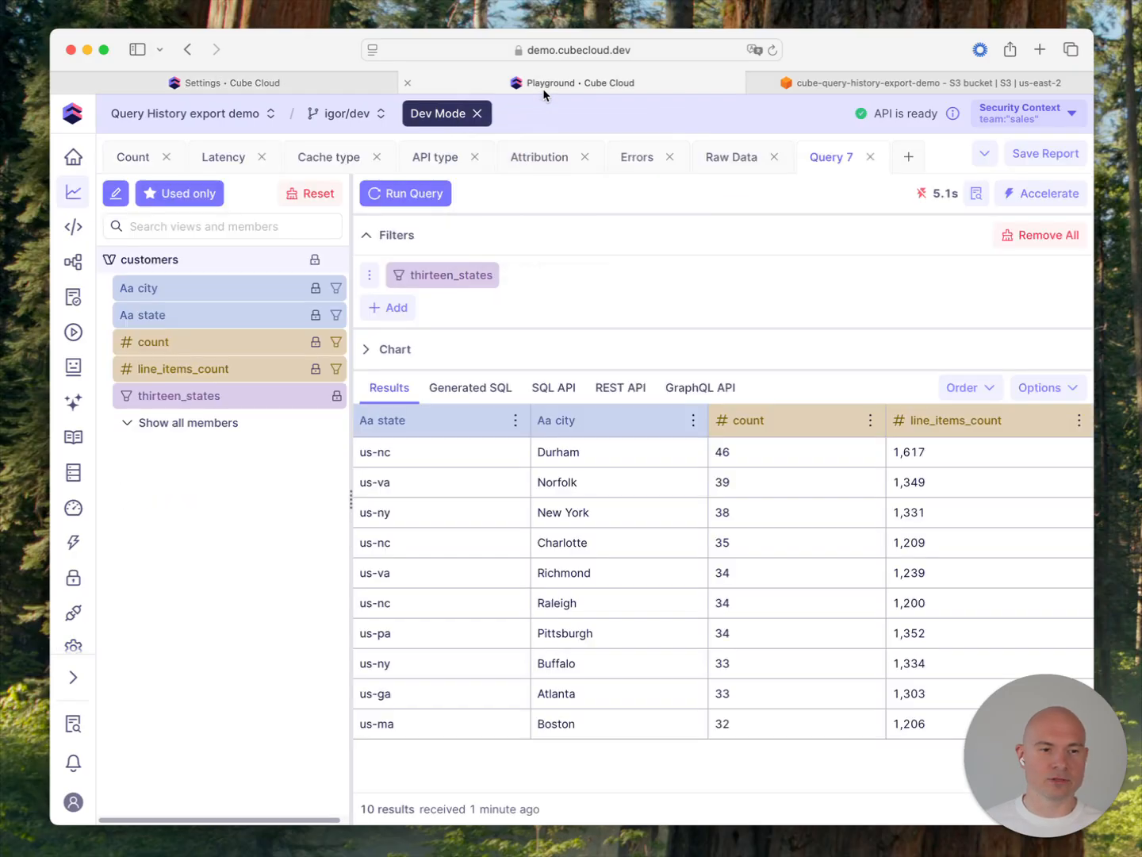
{"action": "left_click", "coordinate": [414, 205]}
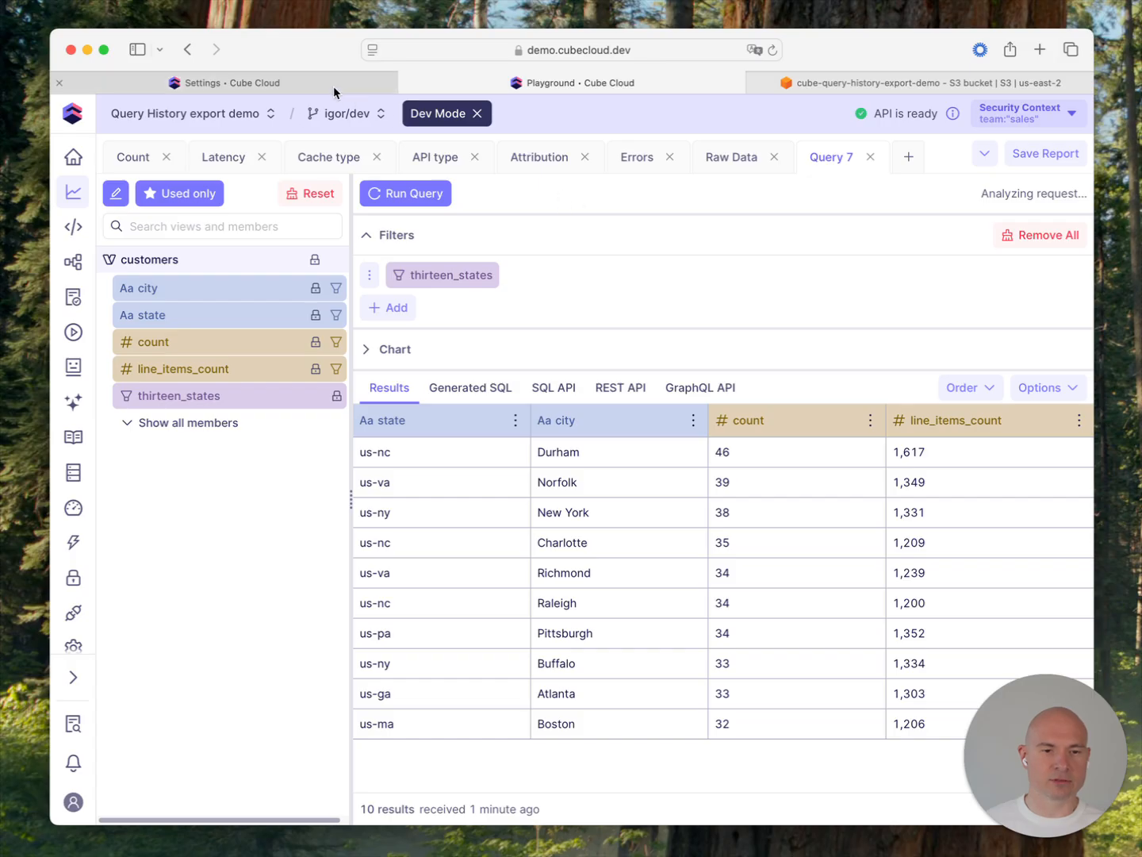
Step: Review the deployment overview's API integrations and view the supported tools that can connect to Cube
{"action": "left_click", "coordinate": [334, 83]}
{"action": "left_click", "coordinate": [73, 157]}
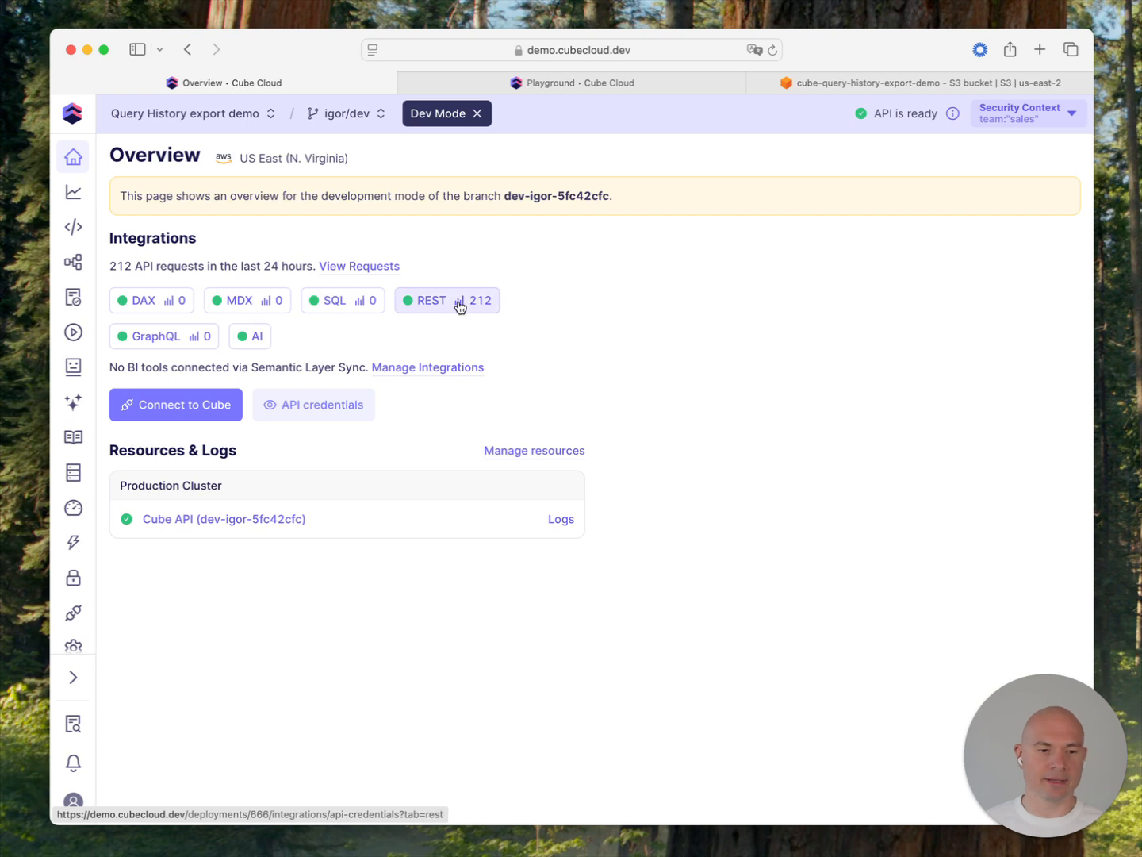
{"action": "left_click", "coordinate": [232, 413]}
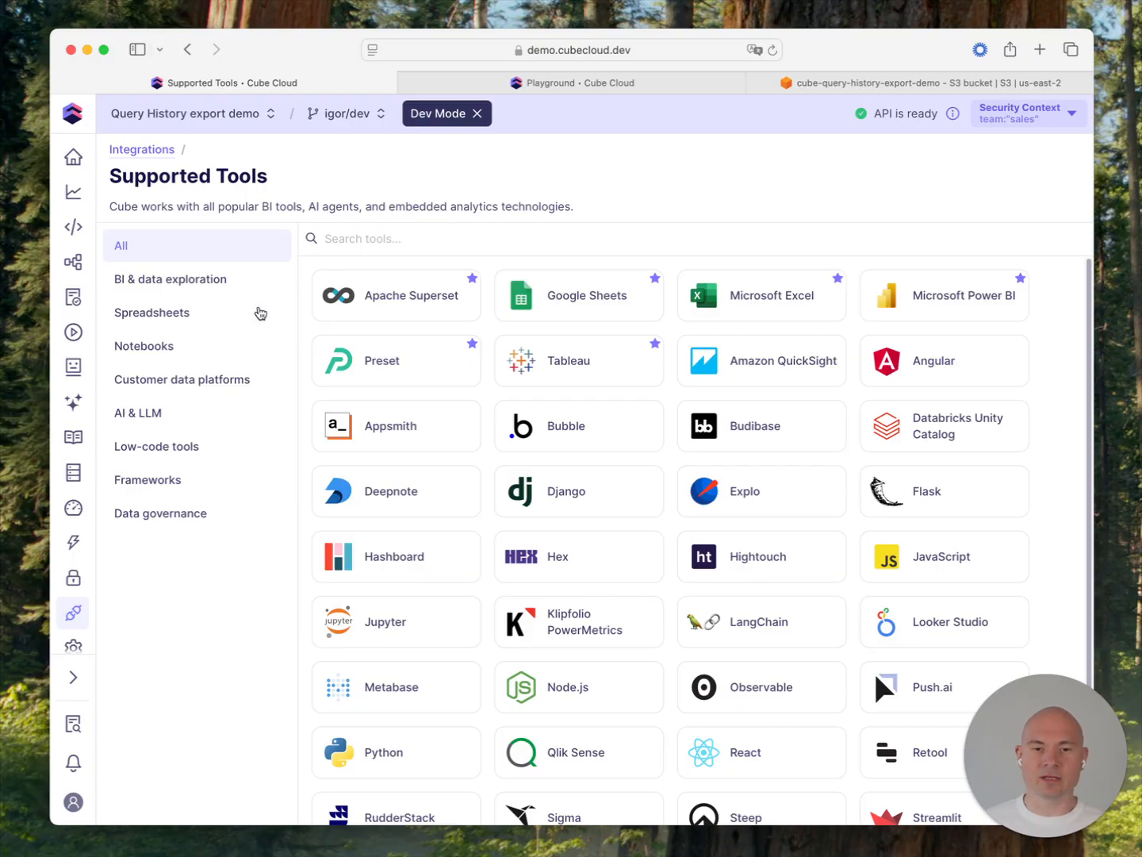
Step: In Query History, inspect the latest customers request's query, generated SQL, security context and duration, then return to the request list
{"action": "left_click", "coordinate": [73, 472]}
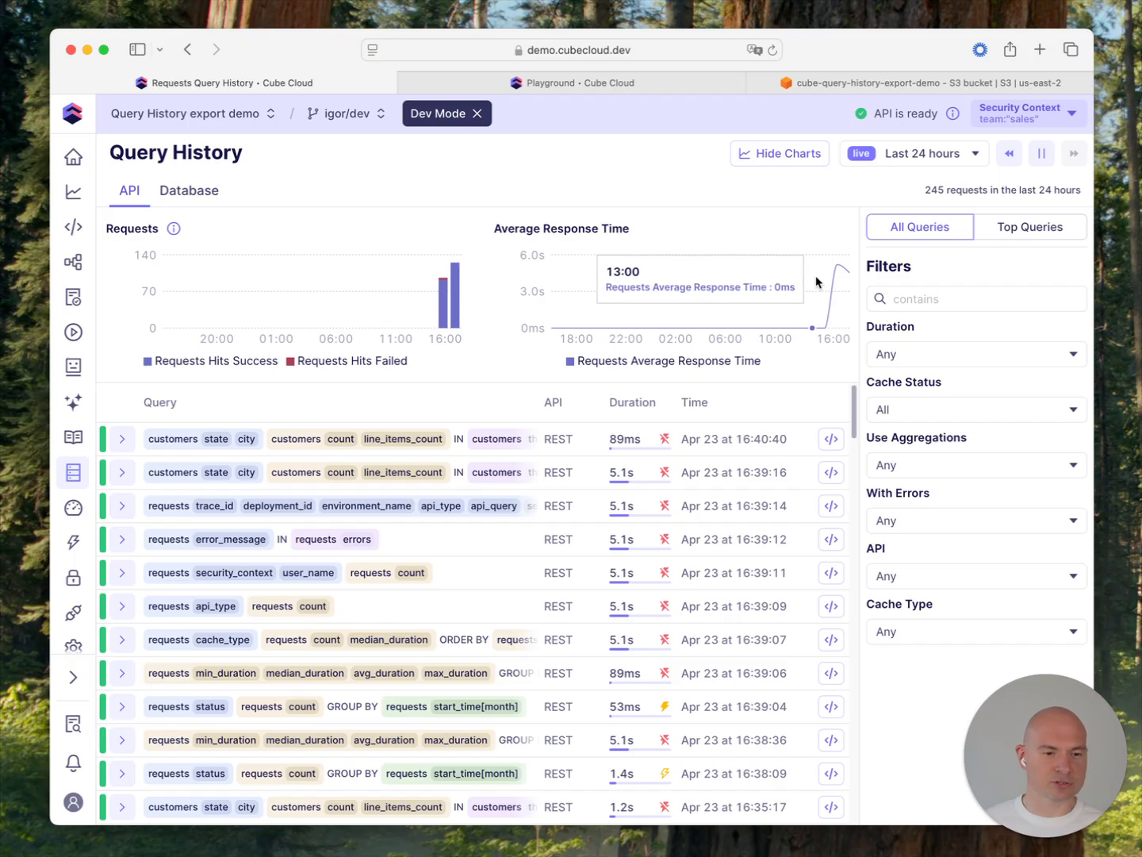
{"action": "left_click", "coordinate": [357, 439]}
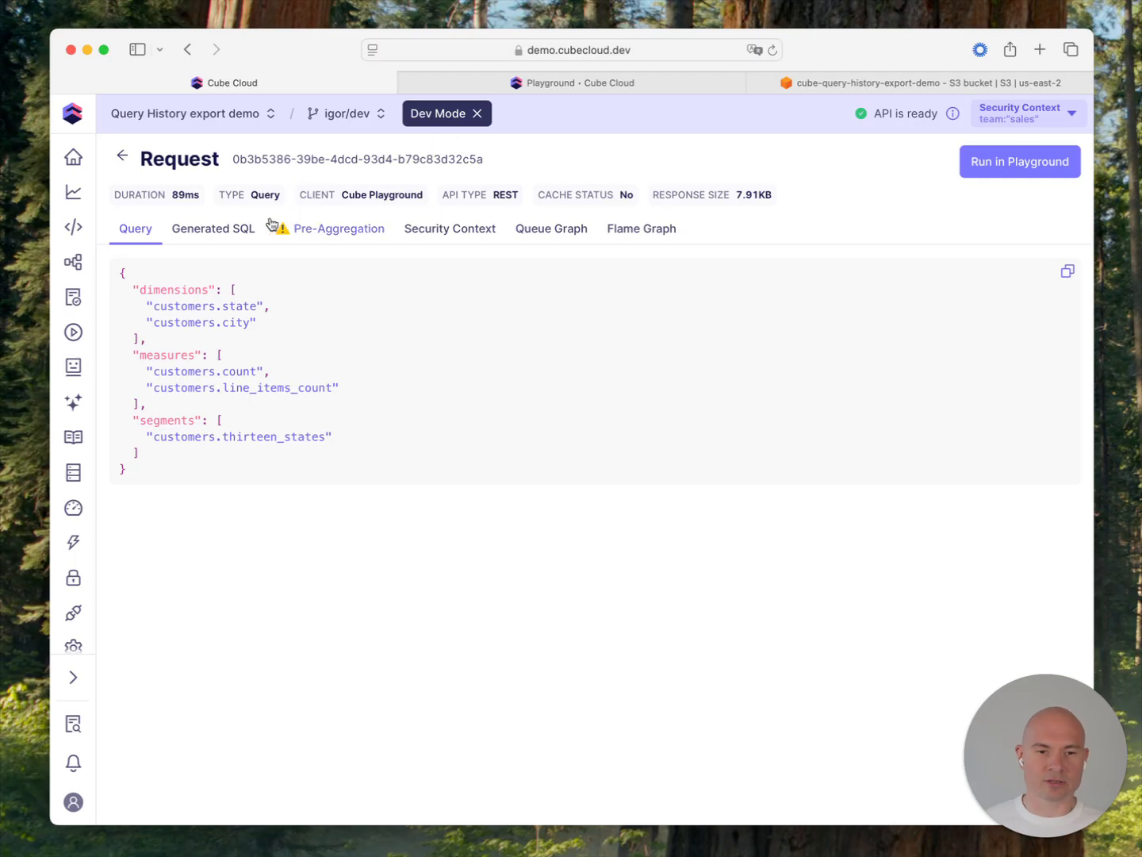
{"action": "left_click", "coordinate": [225, 235]}
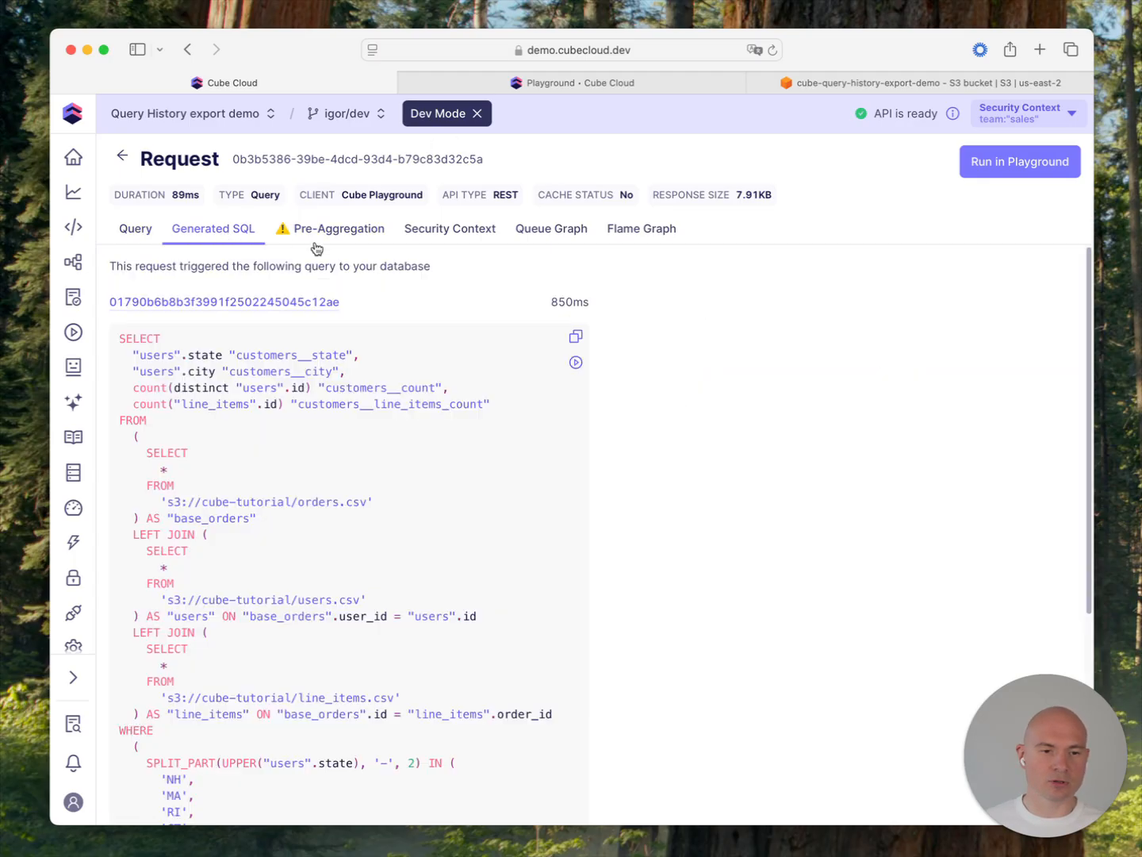
{"action": "left_click", "coordinate": [435, 239]}
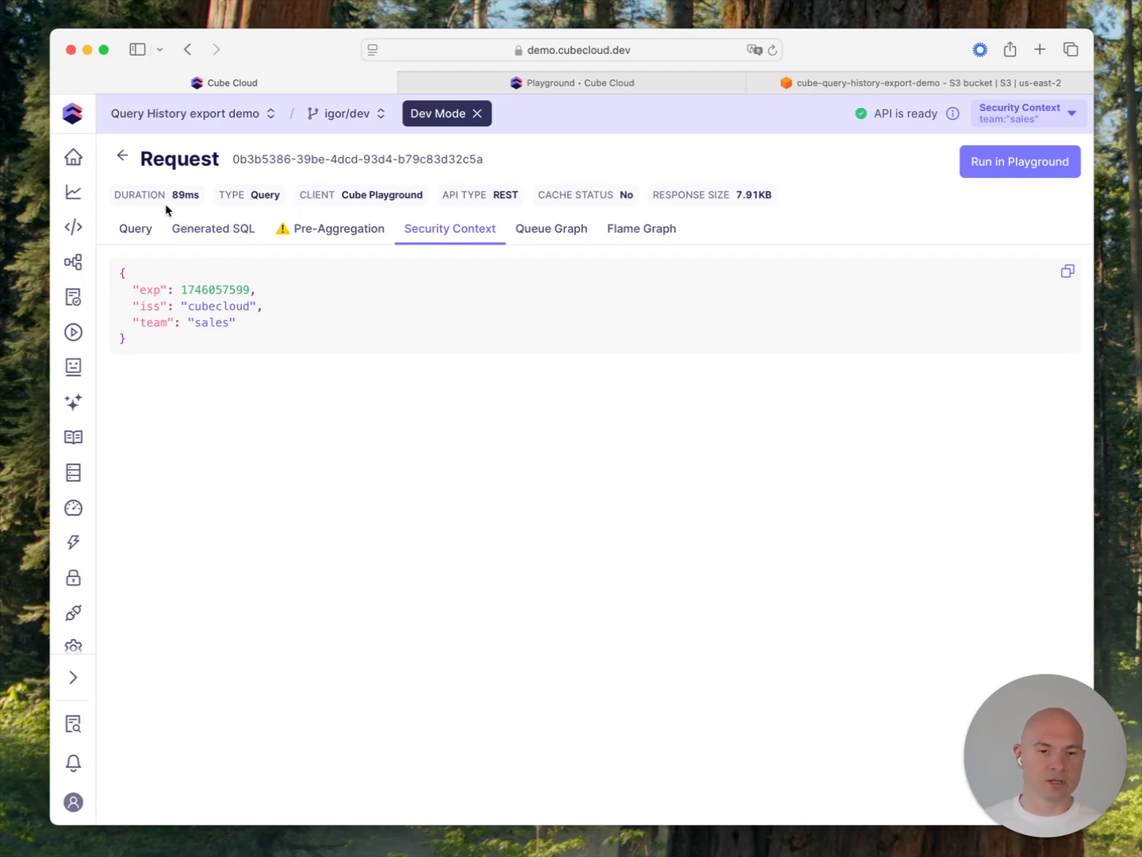
{"action": "left_click_drag", "start_coordinate": [161, 197], "coordinate": [200, 196]}
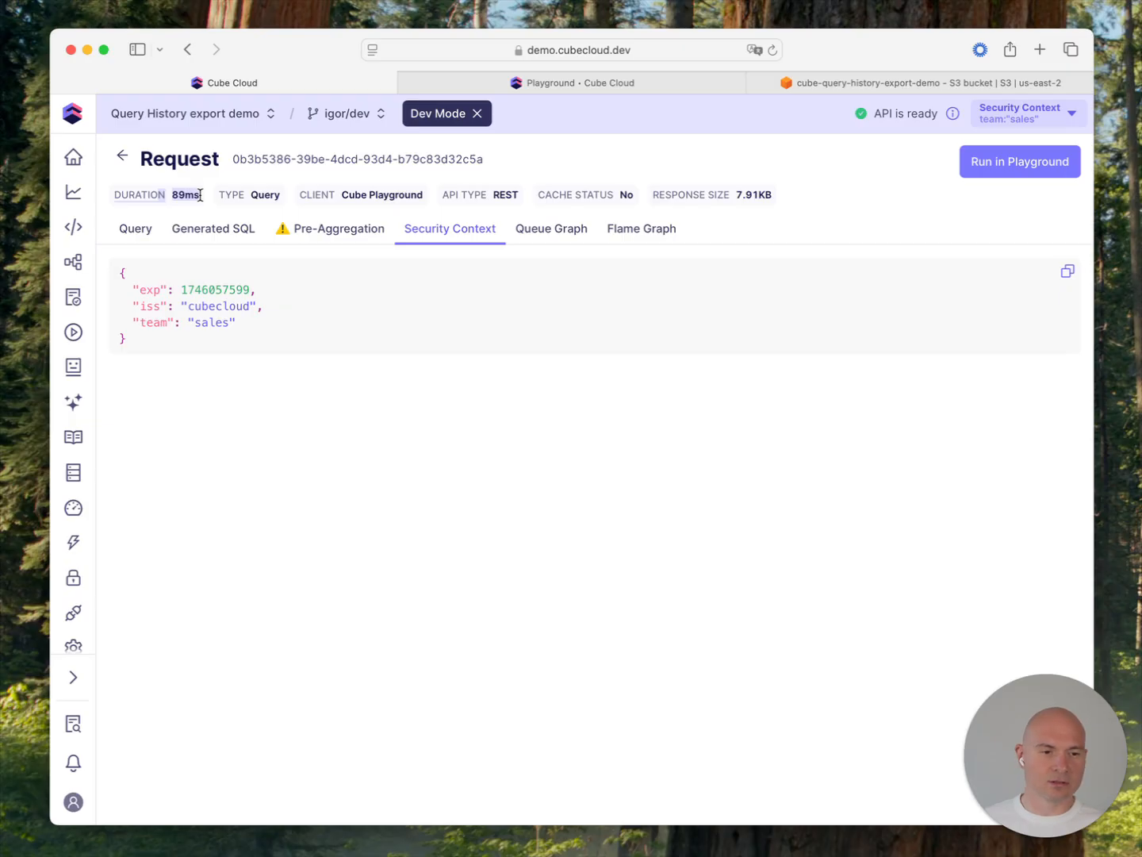
{"action": "left_click", "coordinate": [200, 195]}
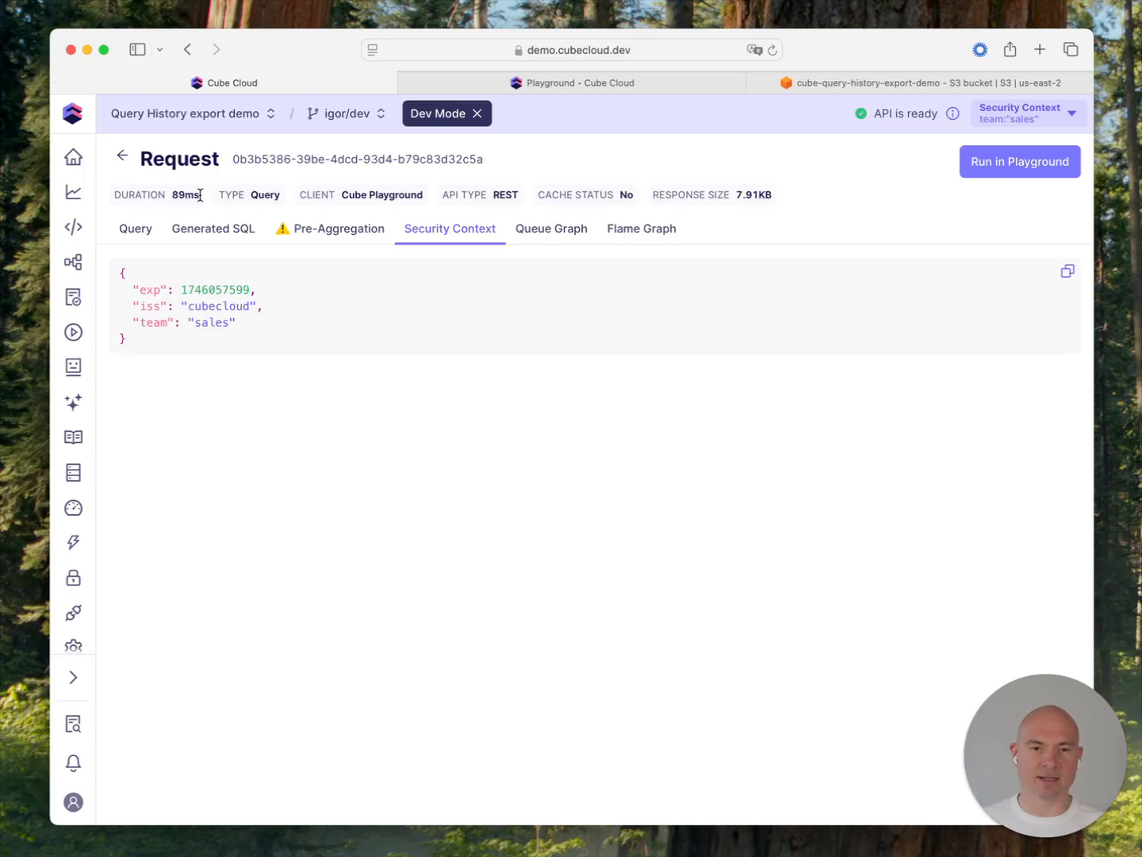
{"action": "left_click", "coordinate": [122, 156]}
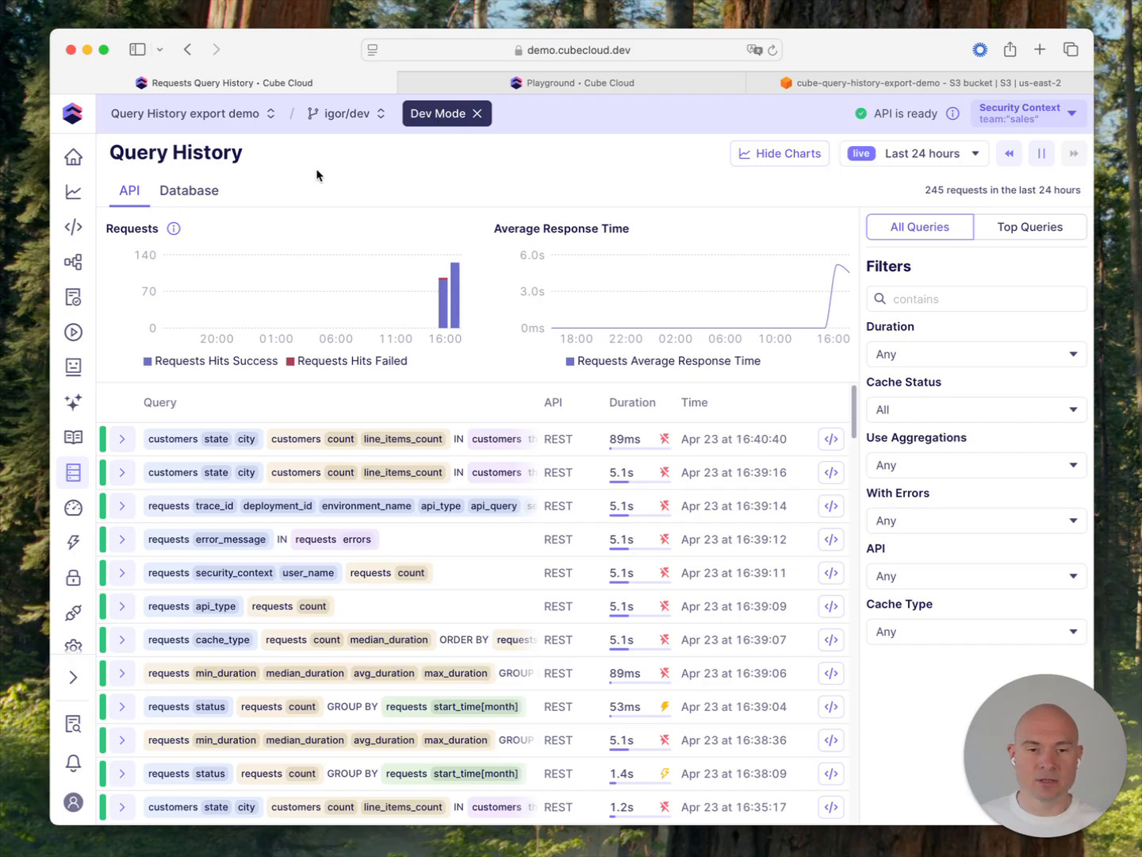
Step: Open vector.toml in the data model and highlight the aws_s3 sink configuration, including its auth, encoding and healthcheck sections
{"action": "left_click", "coordinate": [69, 229]}
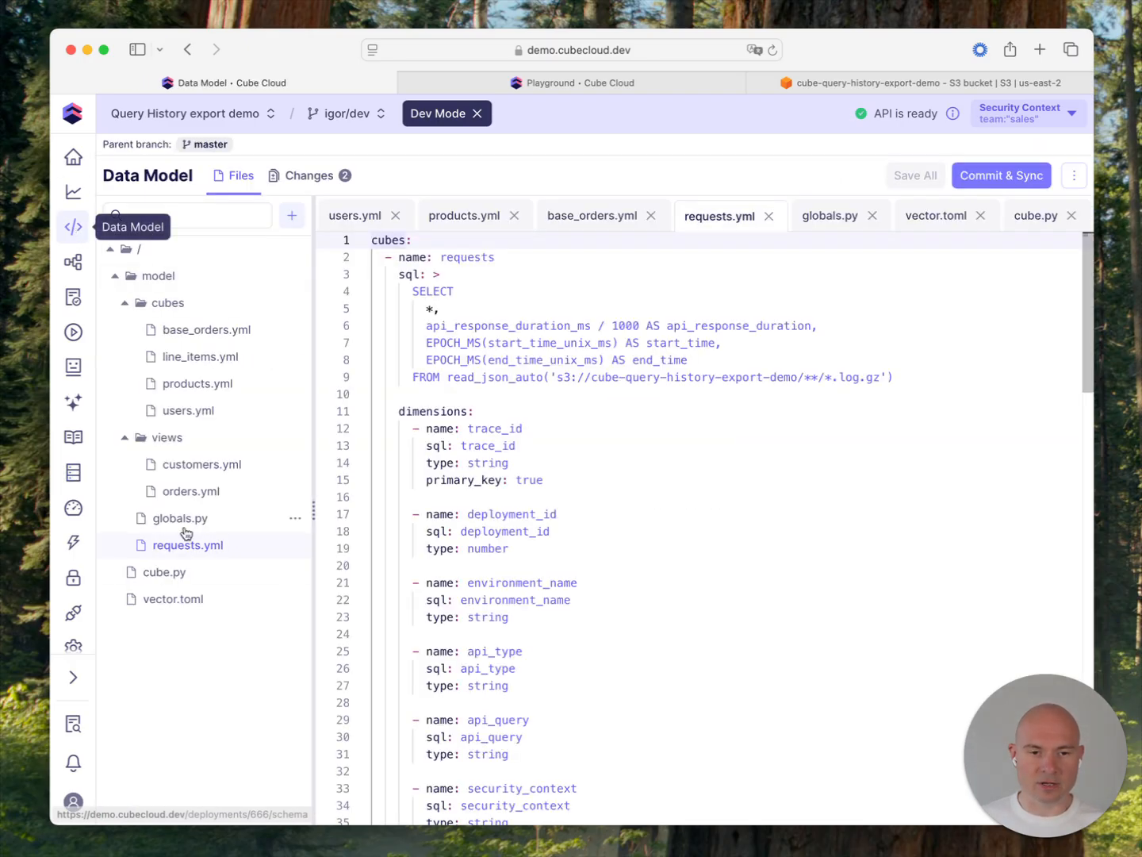
{"action": "left_click", "coordinate": [172, 600]}
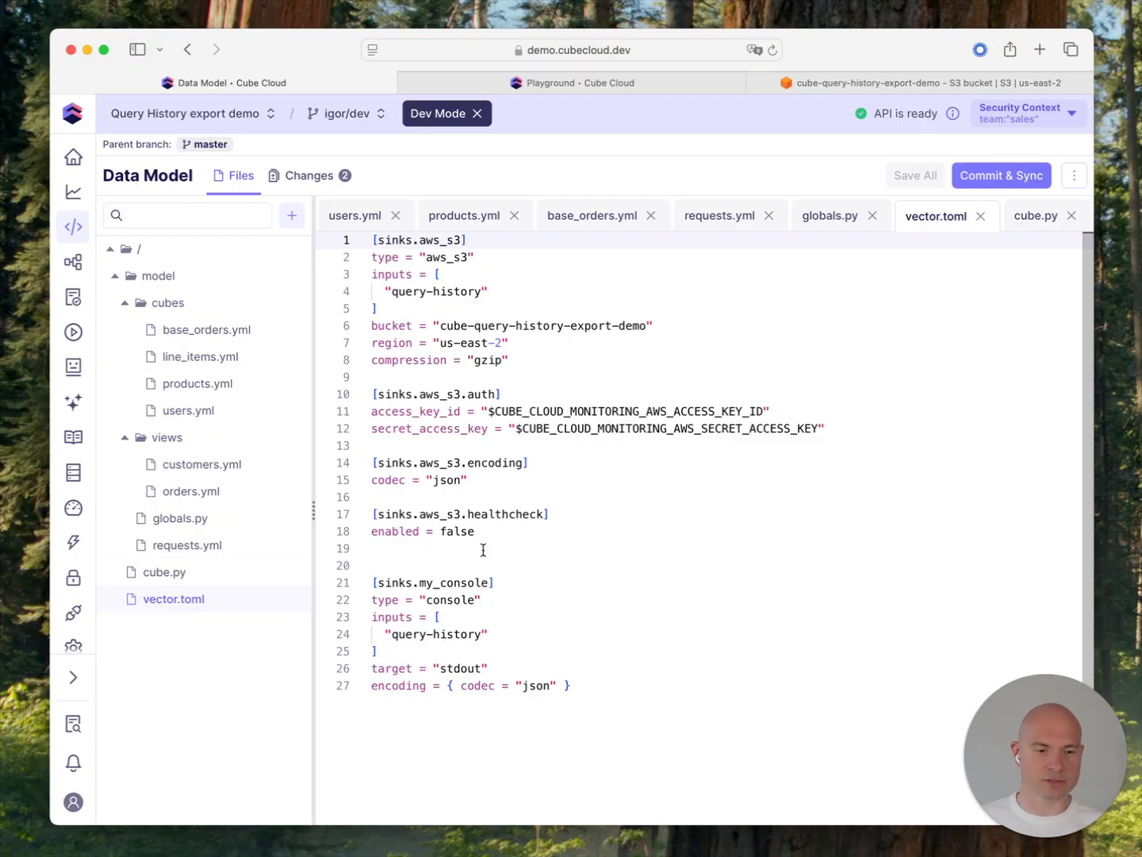
{"action": "left_click_drag", "start_coordinate": [486, 539], "coordinate": [329, 250]}
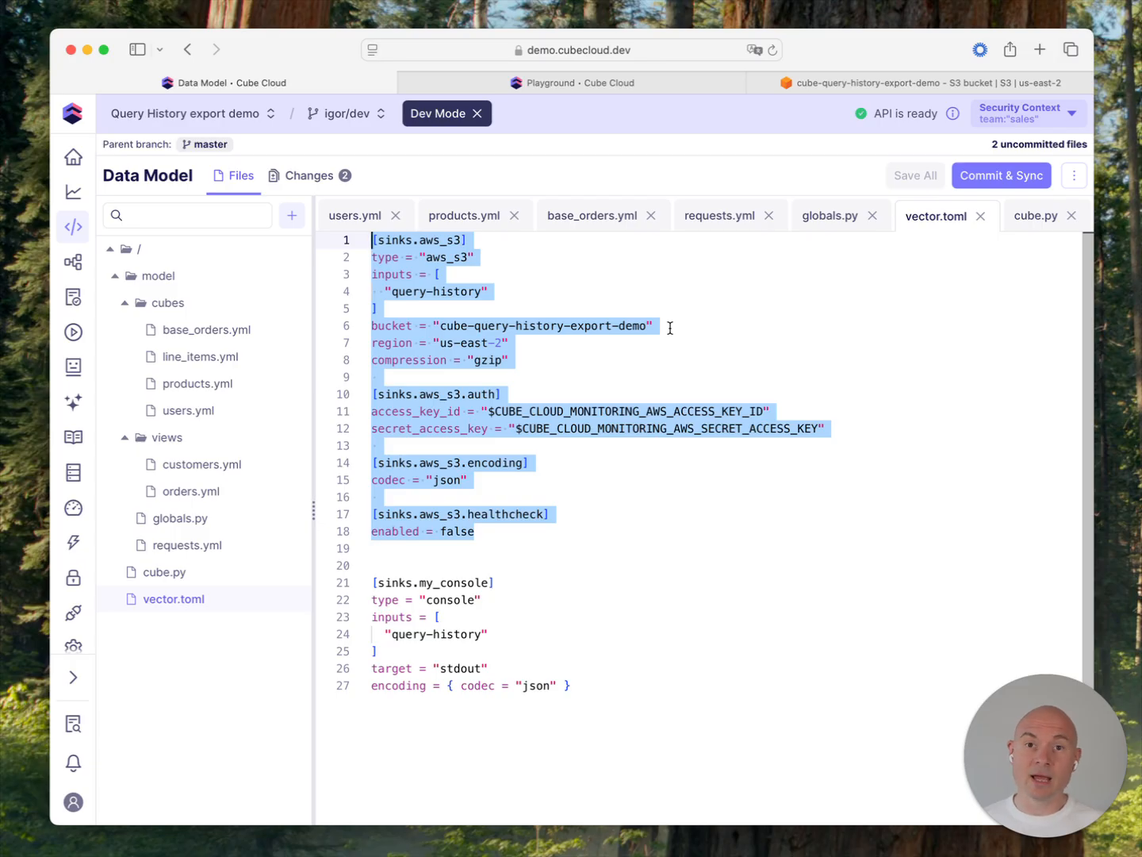
Step: In the S3 bucket cube-query-history-export-demo, open a .log.gz file from the date=2025-04-23 folder and read its exported JSON records
{"action": "left_click", "coordinate": [817, 84]}
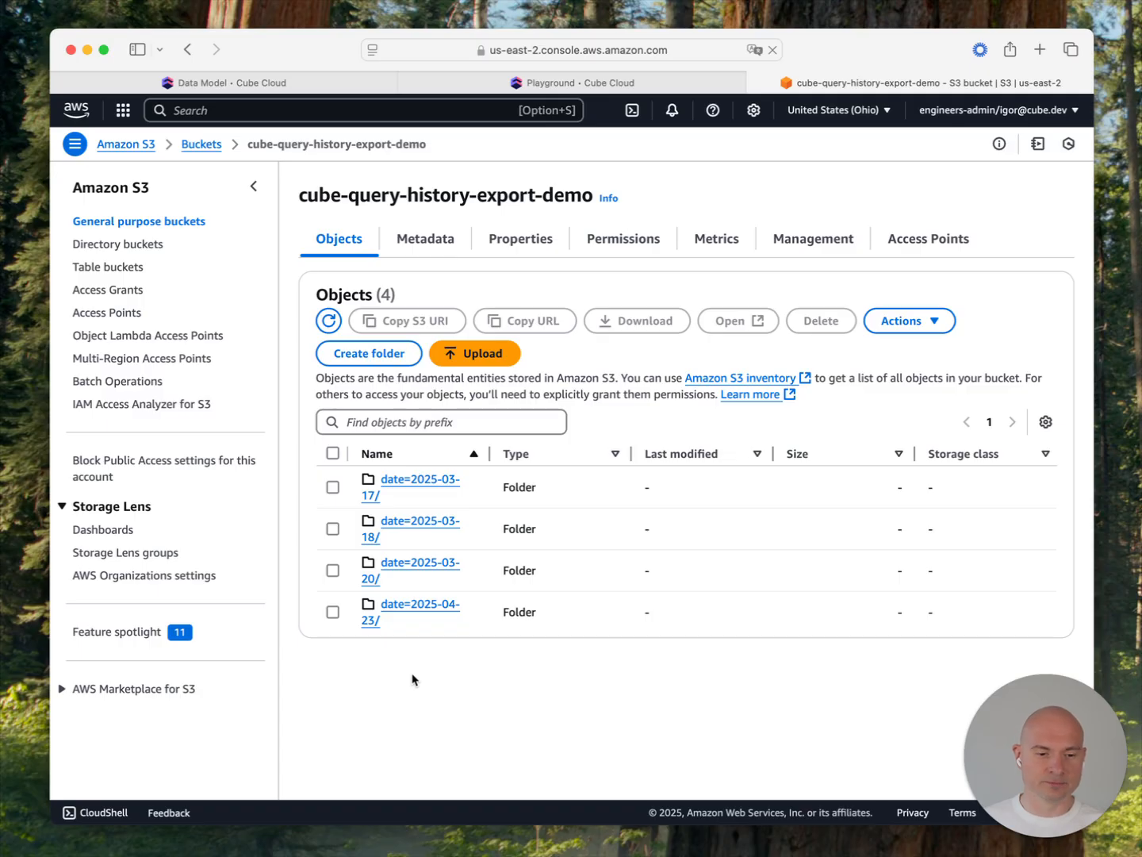
{"action": "left_click", "coordinate": [418, 608]}
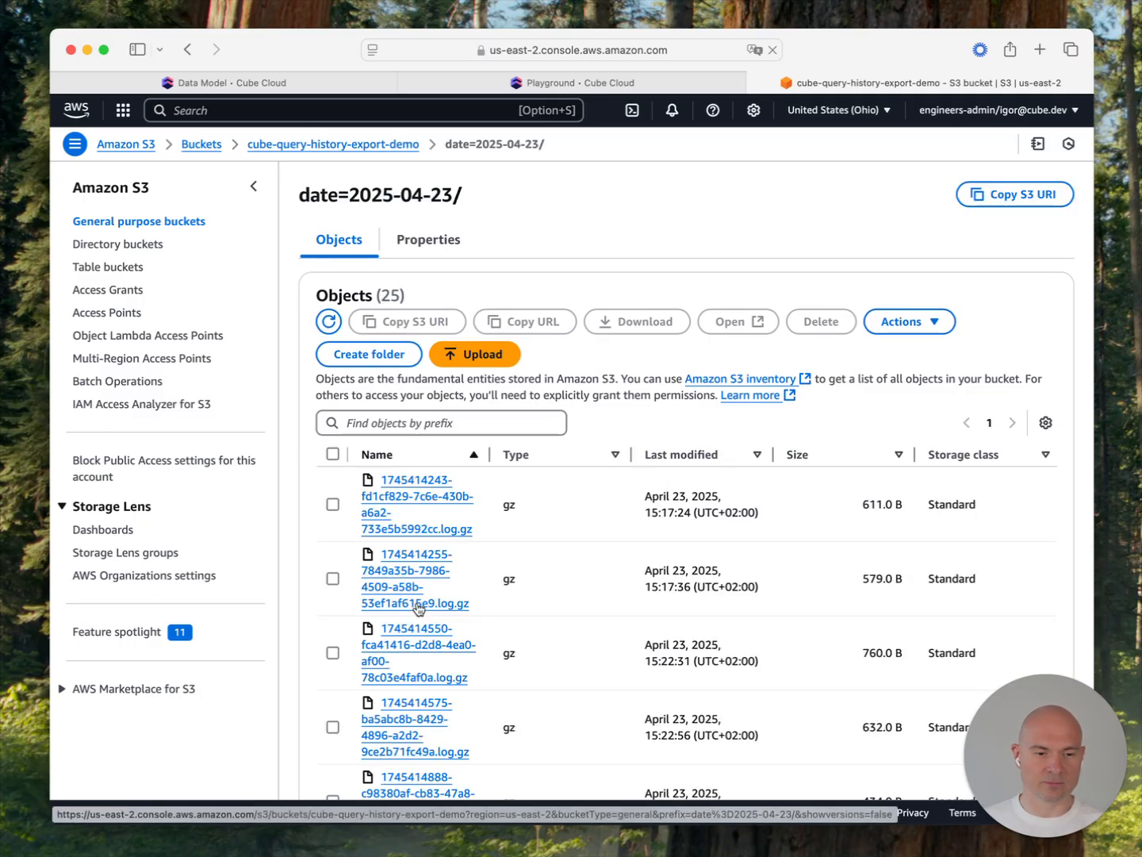
{"action": "scroll", "coordinate": [544, 575], "scroll_direction": "down", "scroll_amount": 6}
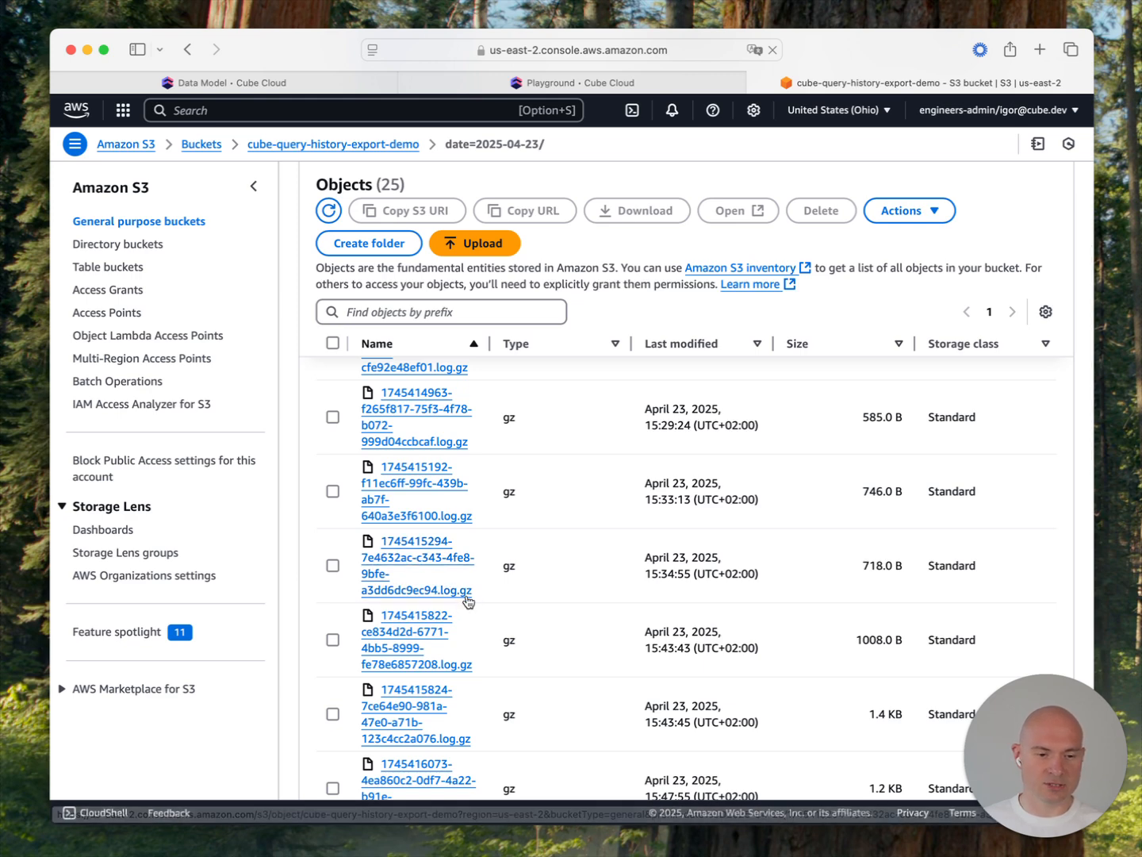
{"action": "left_click", "coordinate": [399, 560]}
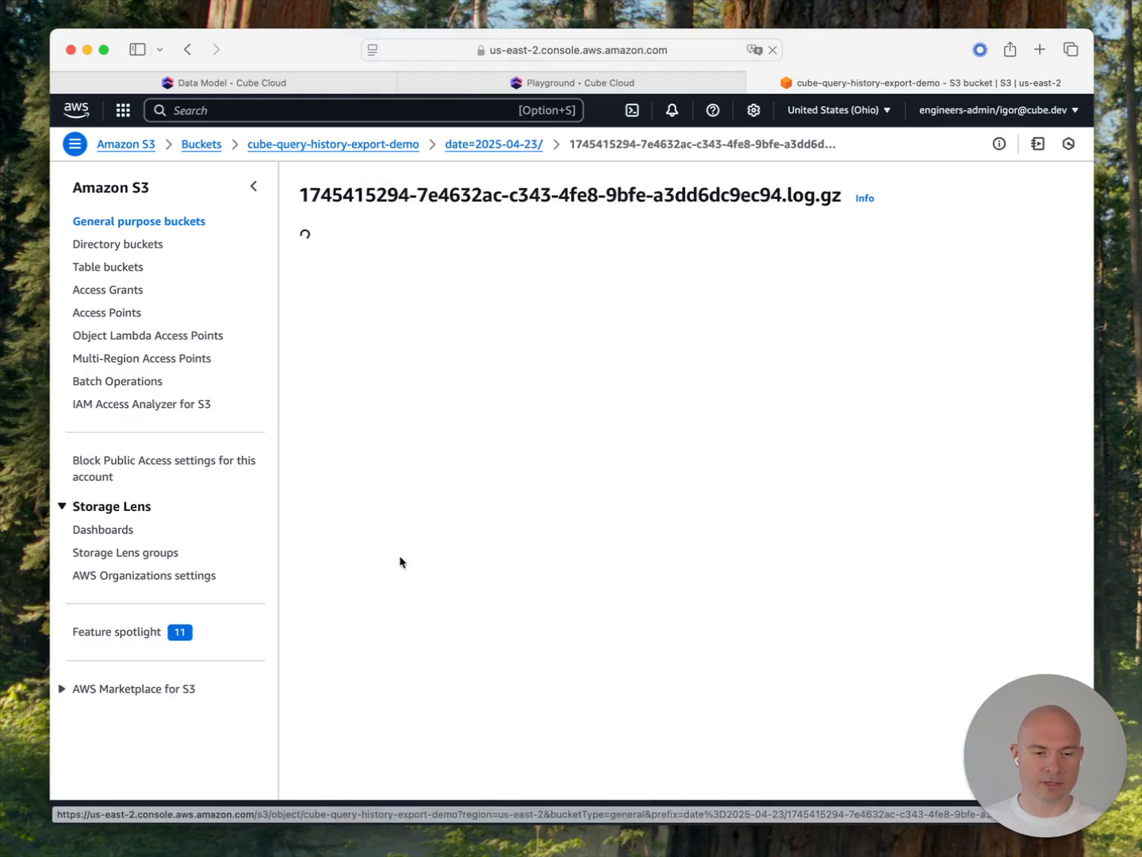
{"action": "left_click", "coordinate": [573, 224]}
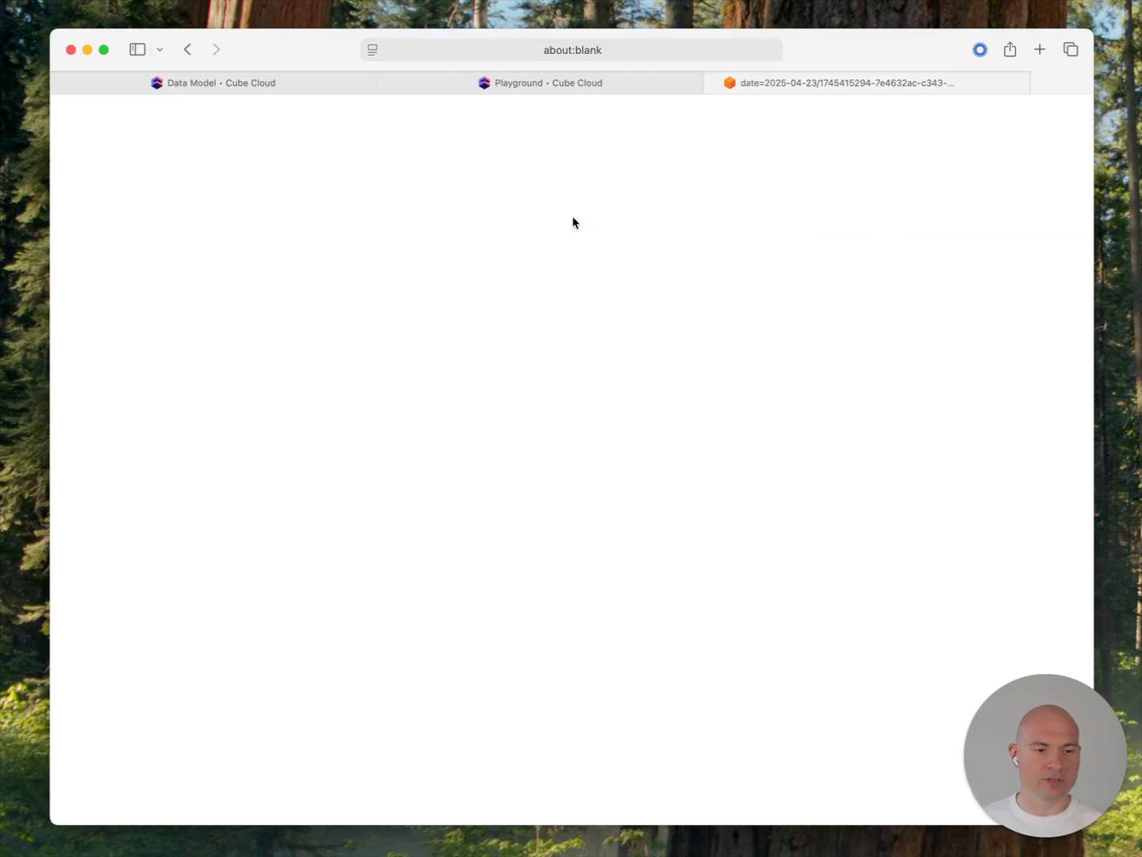
{"action": "scroll", "coordinate": [674, 317], "scroll_direction": "down", "scroll_amount": 5}
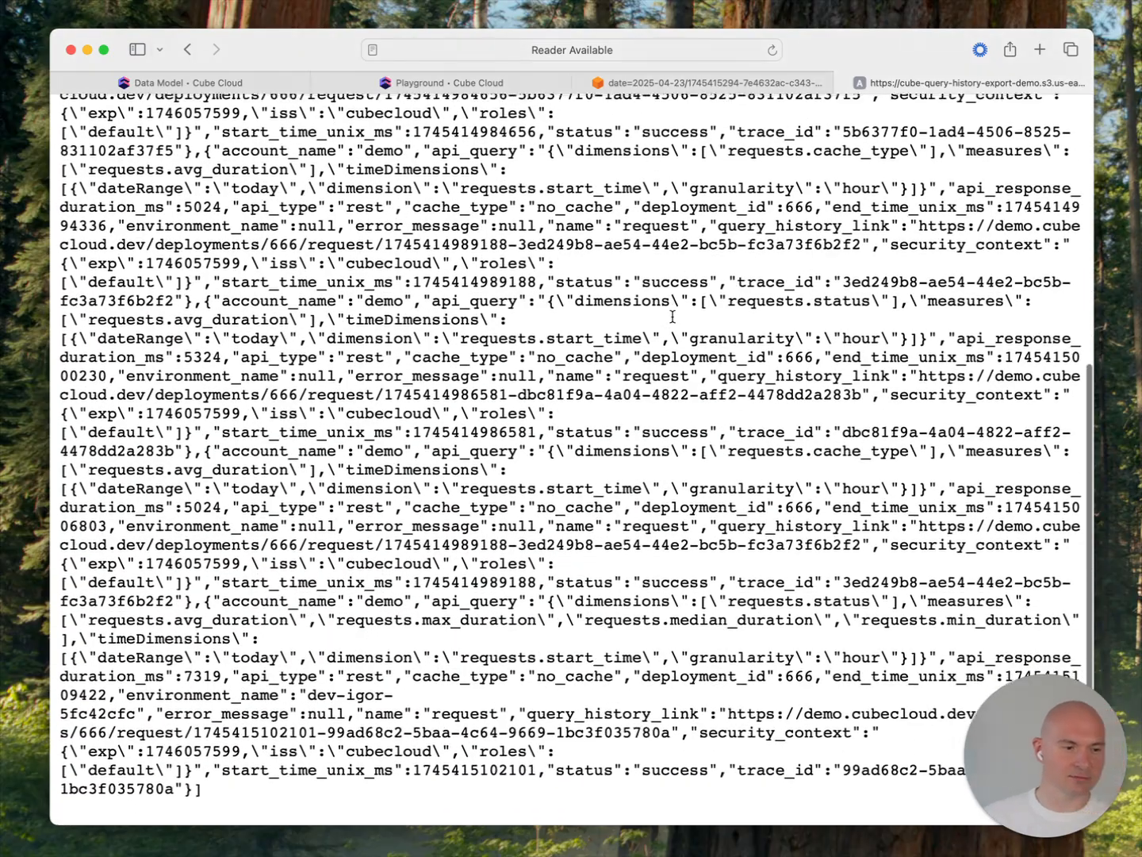
{"action": "scroll", "coordinate": [672, 318], "scroll_direction": "up", "scroll_amount": 5}
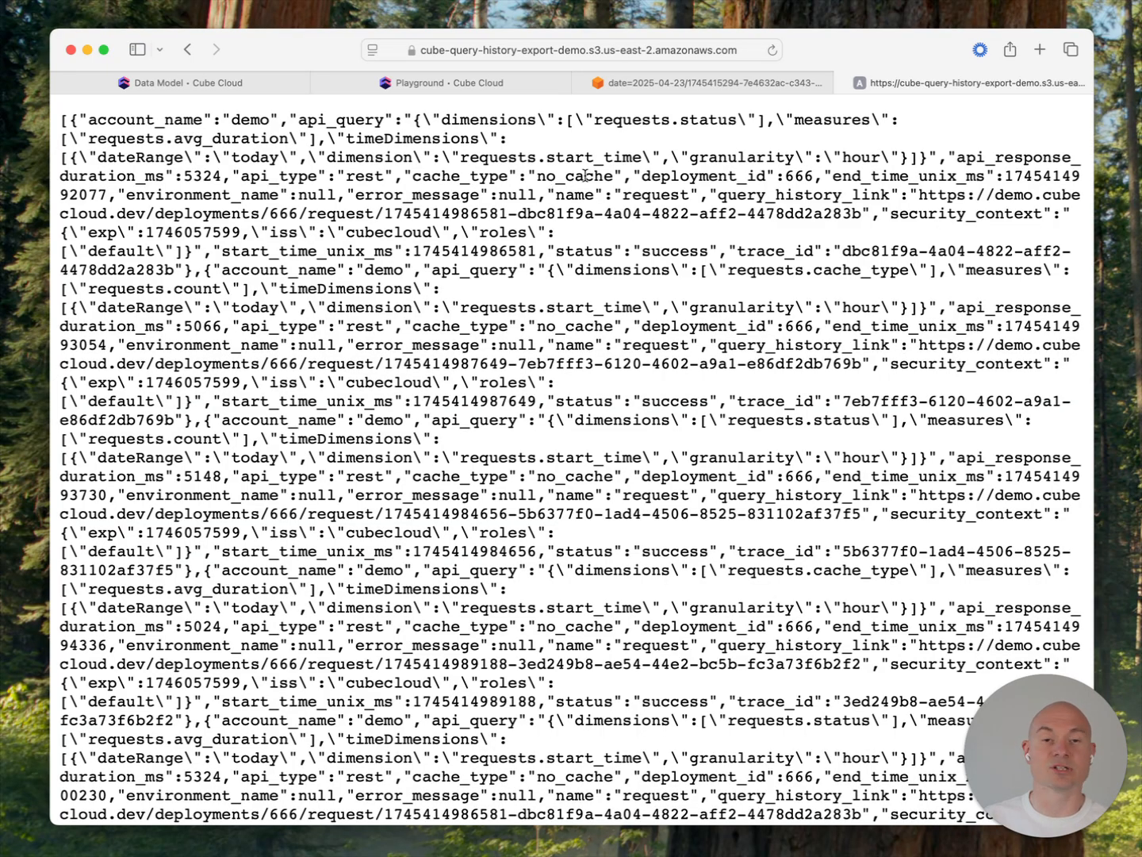
Step: Close the exported log and Amazon S3 pages and return to the Cube Cloud data model
{"action": "left_click", "coordinate": [846, 84]}
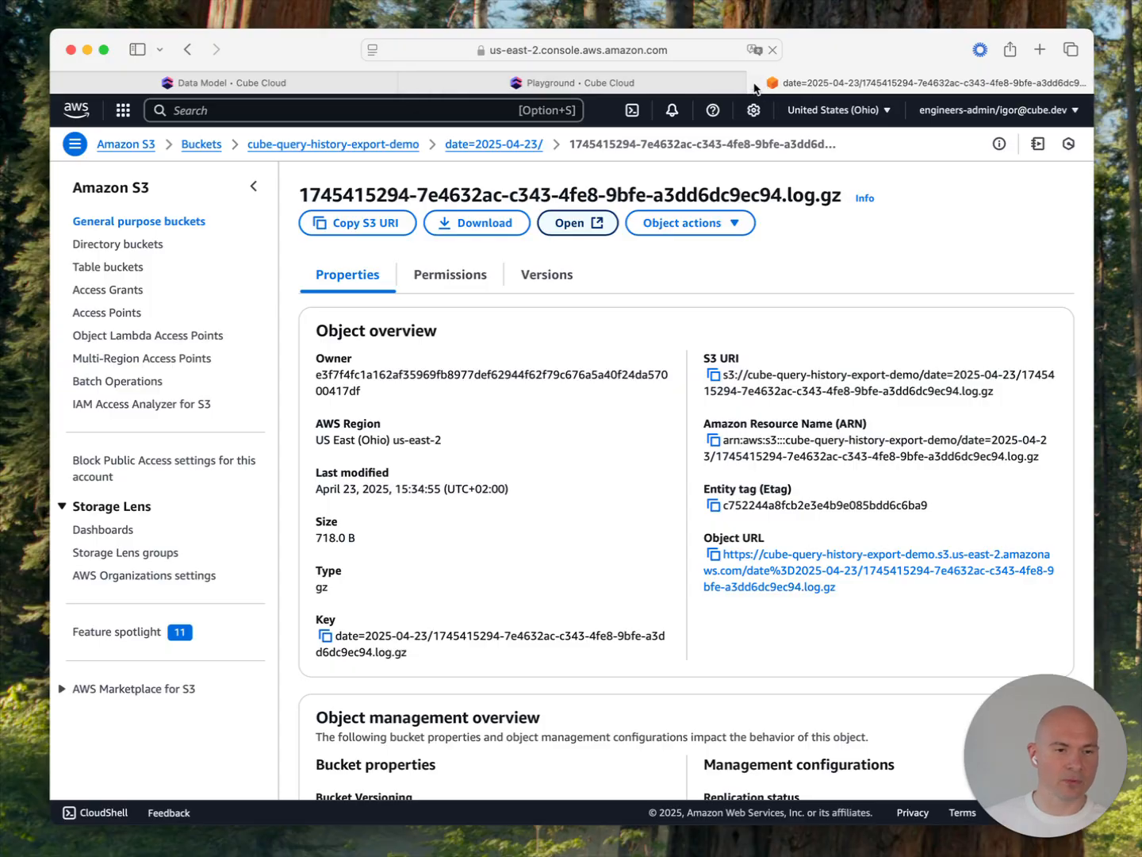
{"action": "left_click", "coordinate": [754, 82]}
{"action": "left_click", "coordinate": [497, 84]}
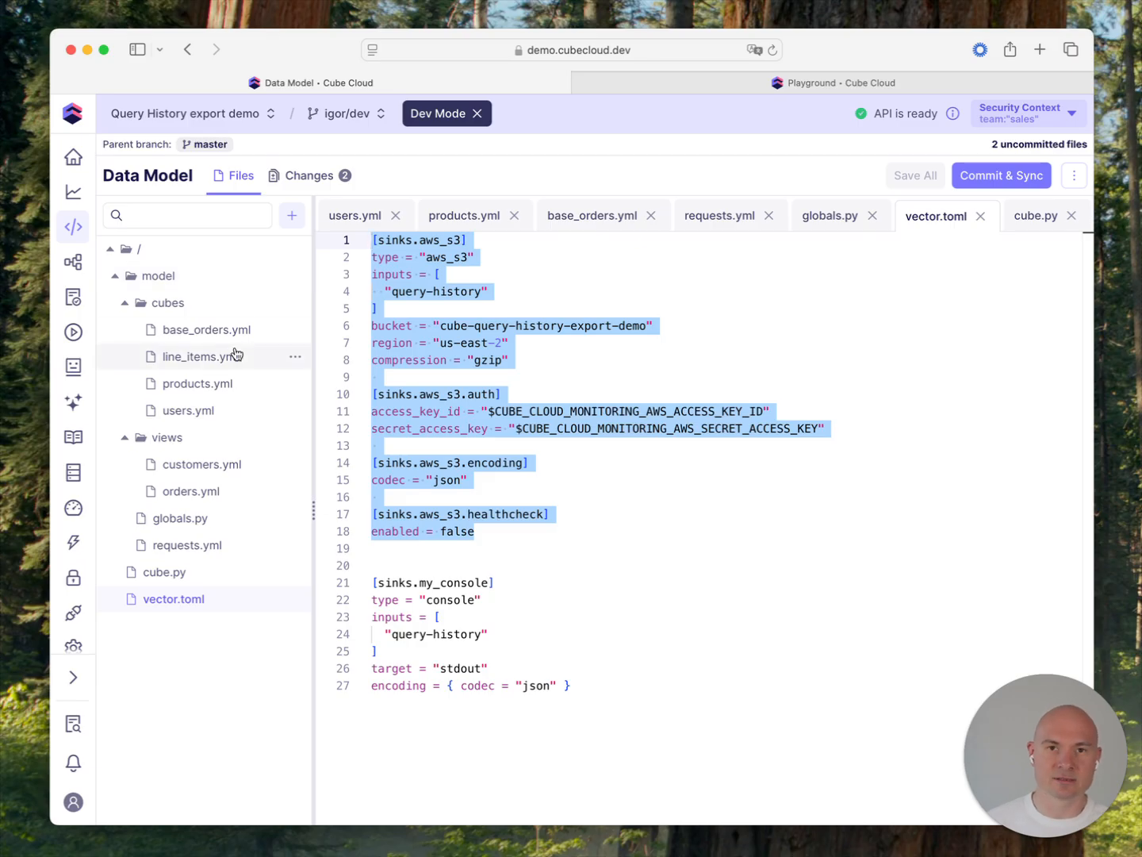
Step: Open requests.yml, highlight the read_json_auto source line, and review the cube's dimensions, segments, measures and pre-aggregation
{"action": "left_click", "coordinate": [194, 545]}
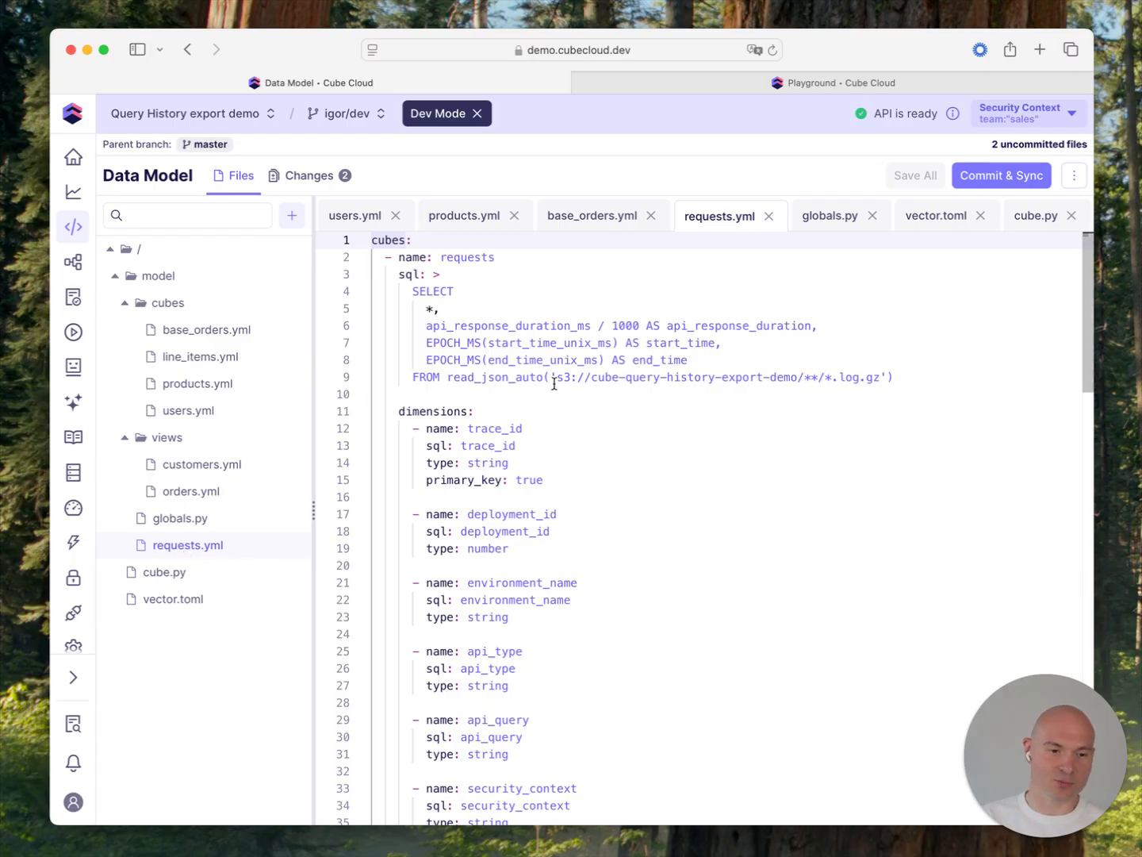
{"action": "left_click_drag", "start_coordinate": [933, 378], "coordinate": [420, 379]}
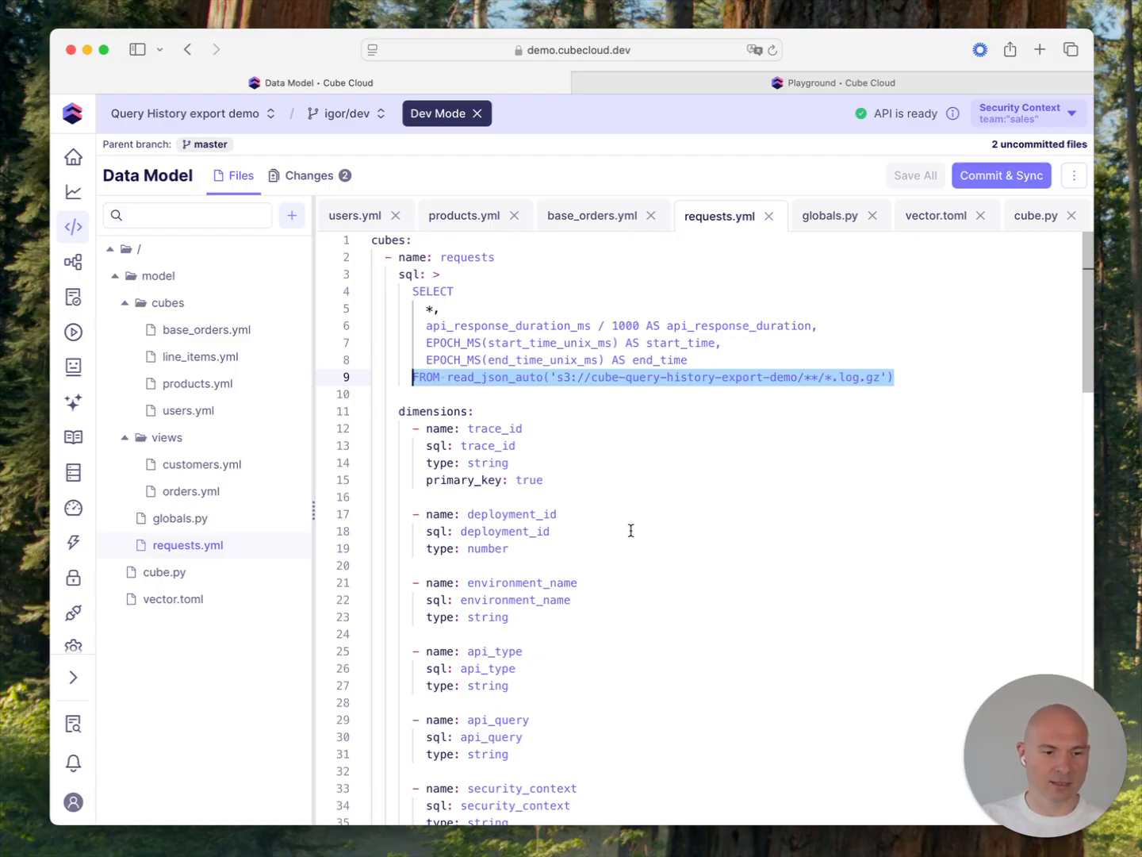
{"action": "scroll", "coordinate": [629, 530], "scroll_direction": "down", "scroll_amount": 4}
{"action": "scroll", "coordinate": [592, 495], "scroll_direction": "down", "scroll_amount": 20}
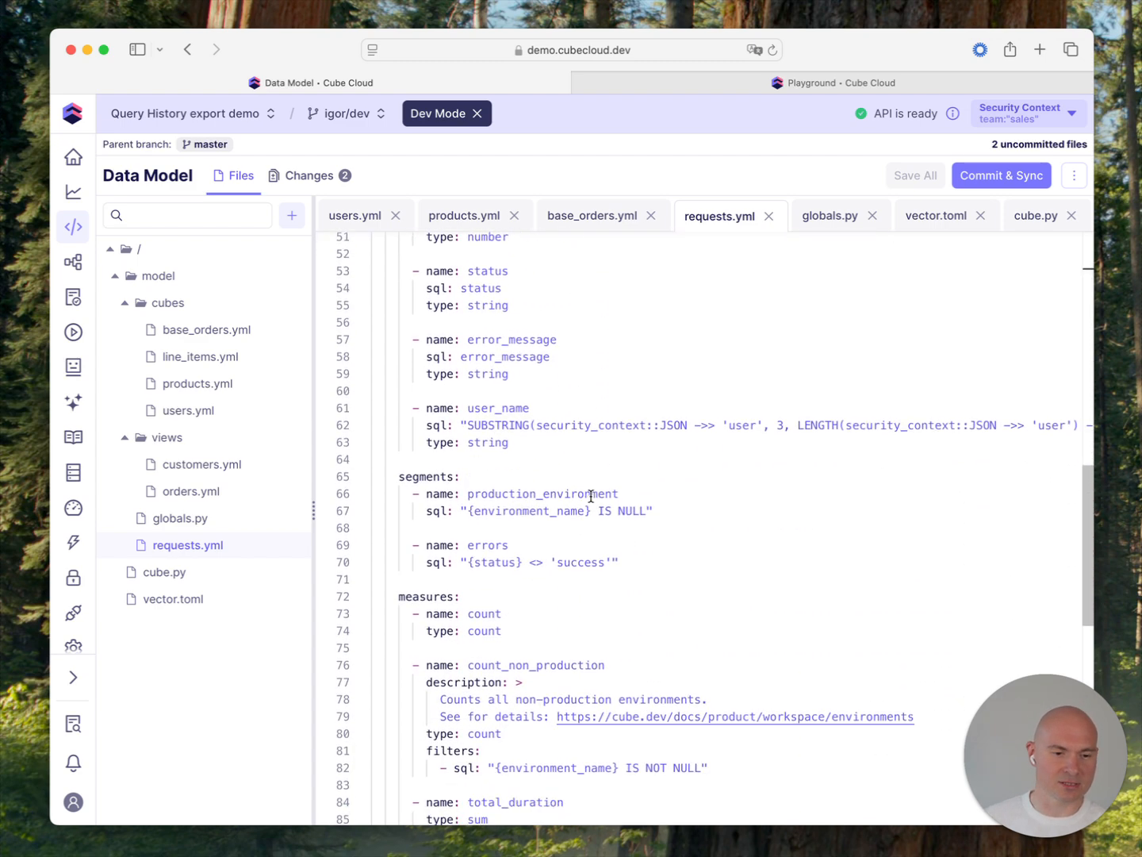
{"action": "scroll", "coordinate": [591, 496], "scroll_direction": "down", "scroll_amount": 1}
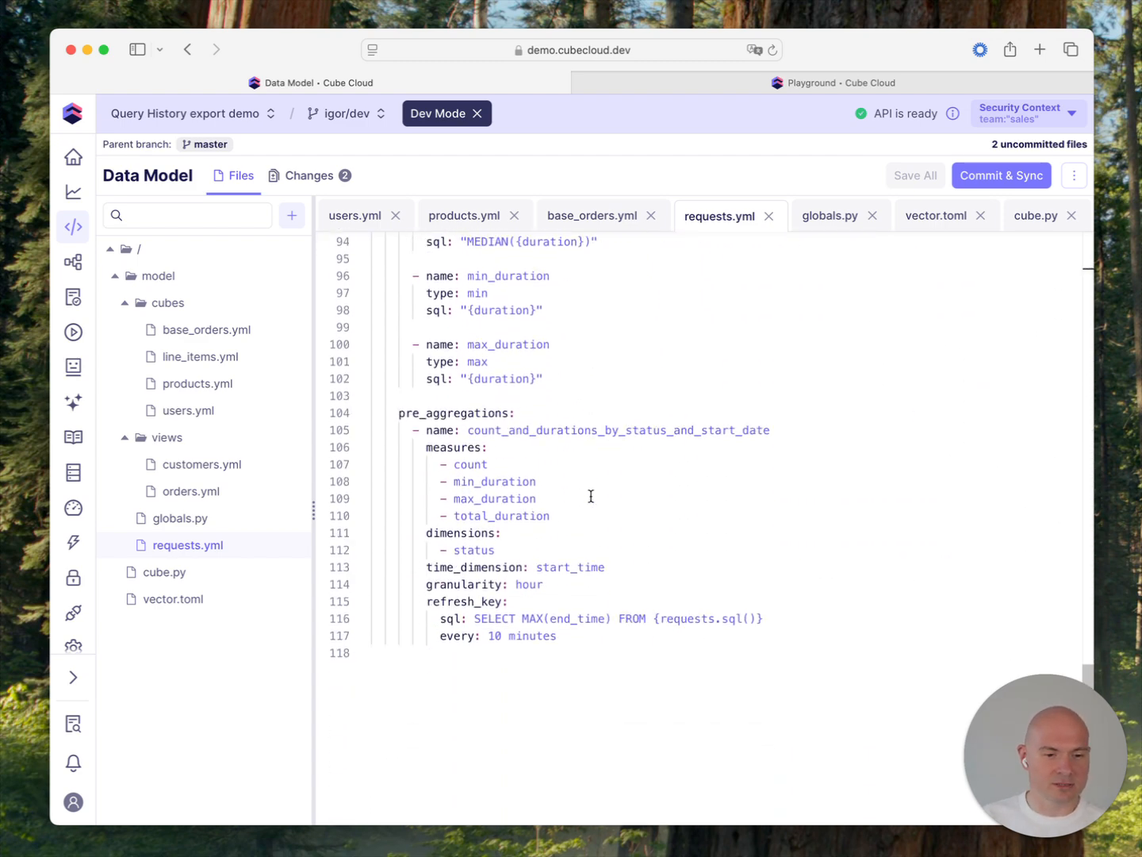
Step: Close the Query 7 report in the Playground and examine the Raw Data results across to the duration and status columns
{"action": "left_click", "coordinate": [658, 82]}
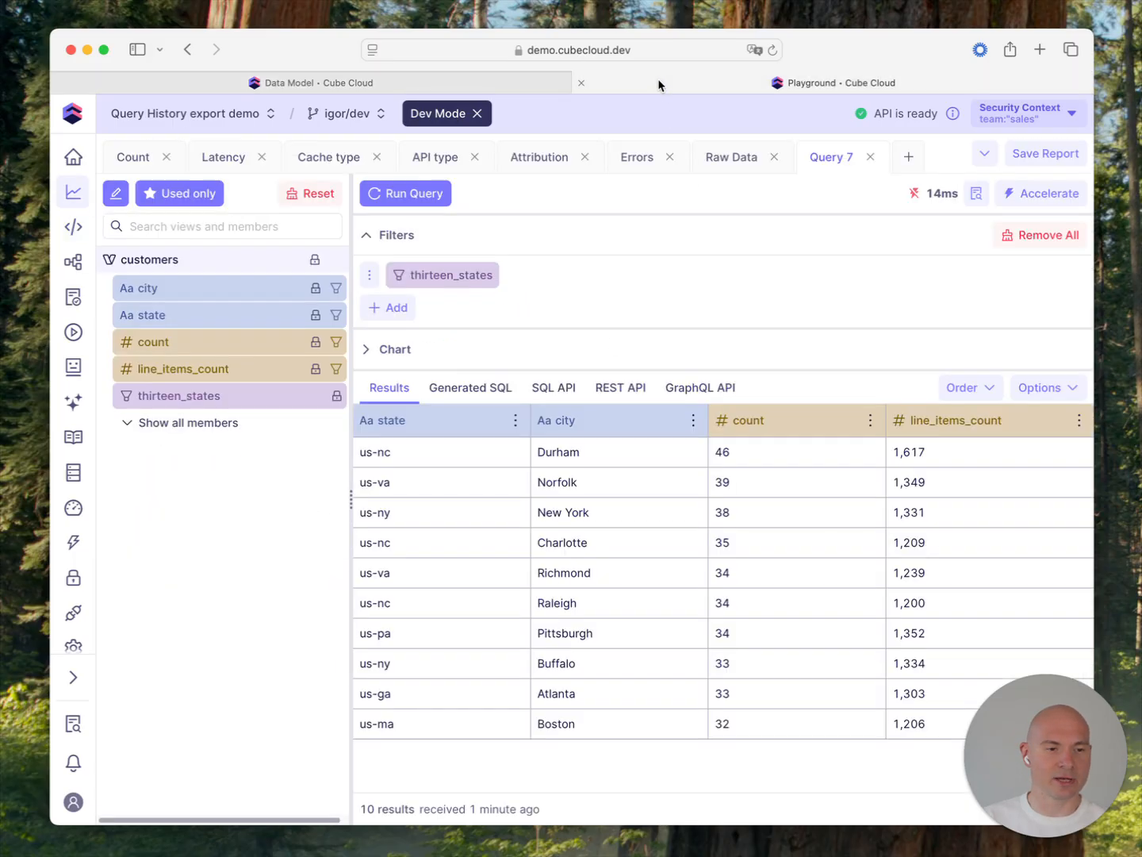
{"action": "left_click", "coordinate": [871, 157]}
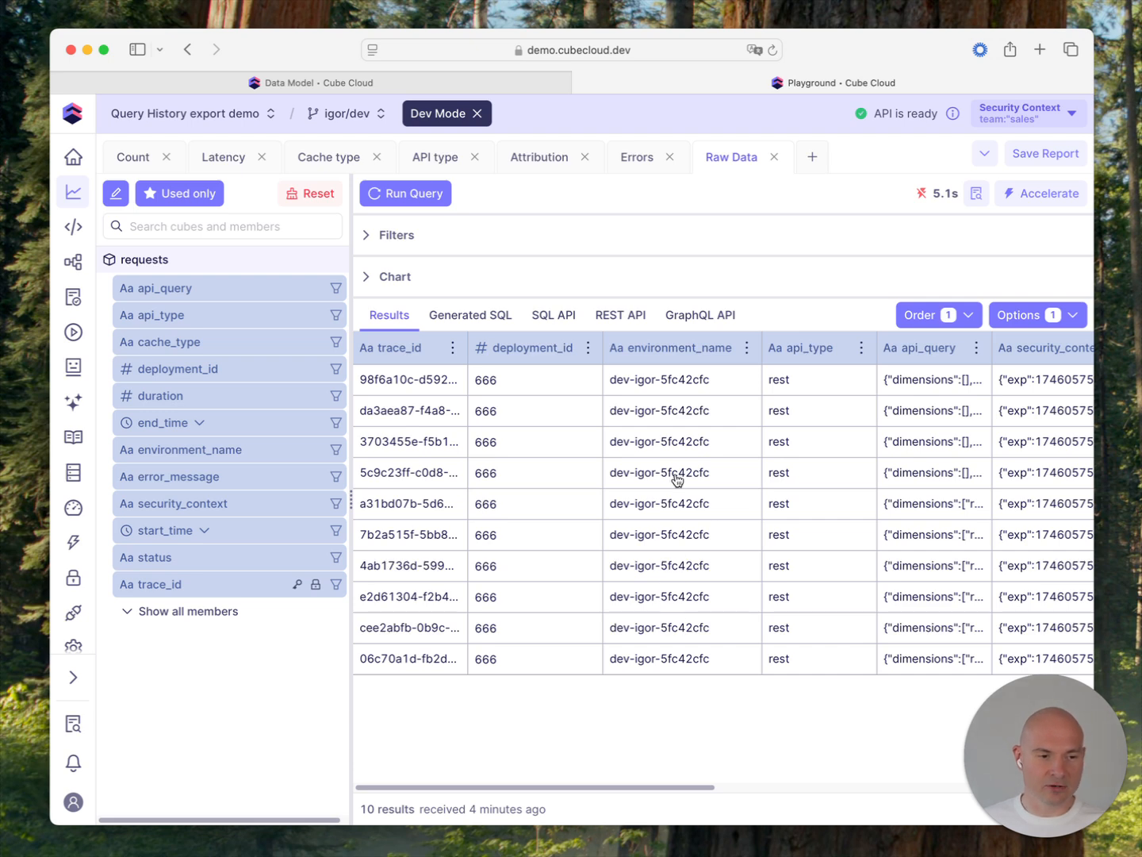
{"action": "scroll", "coordinate": [677, 479], "scroll_direction": "right", "scroll_amount": 5}
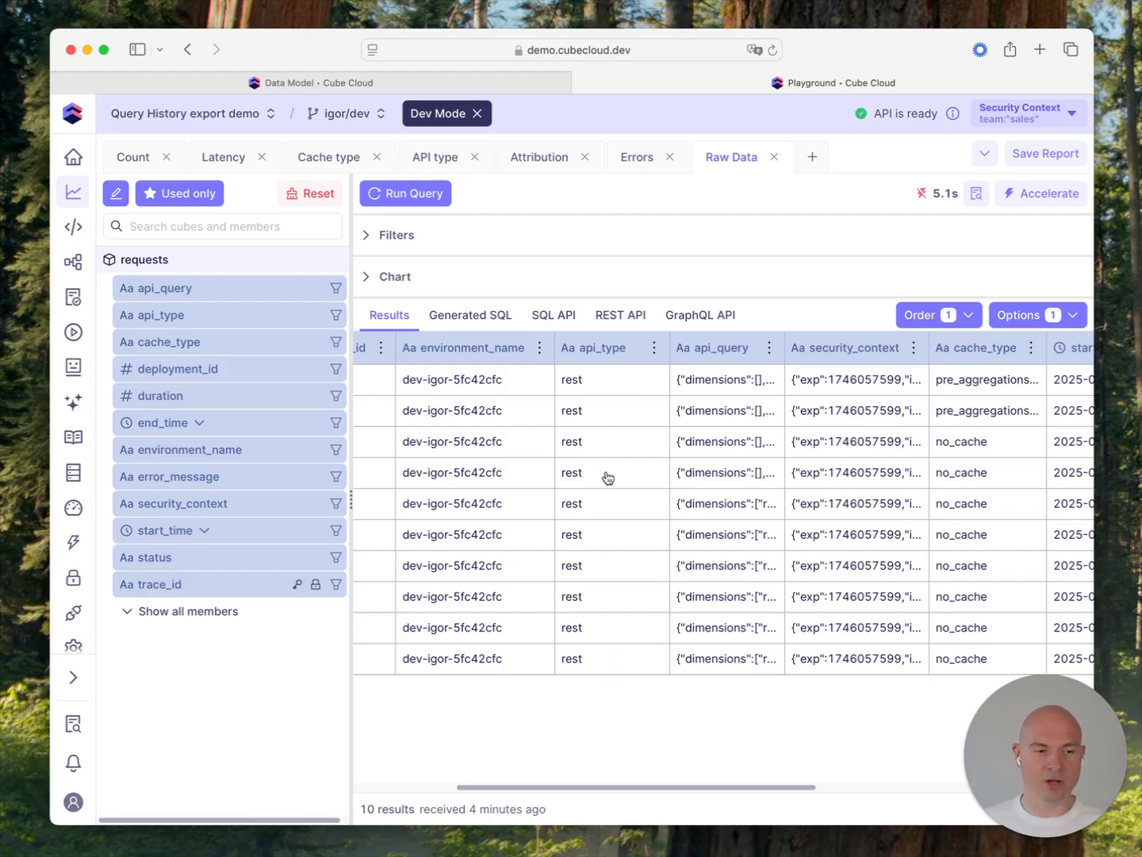
{"action": "scroll", "coordinate": [608, 477], "scroll_direction": "right", "scroll_amount": 2}
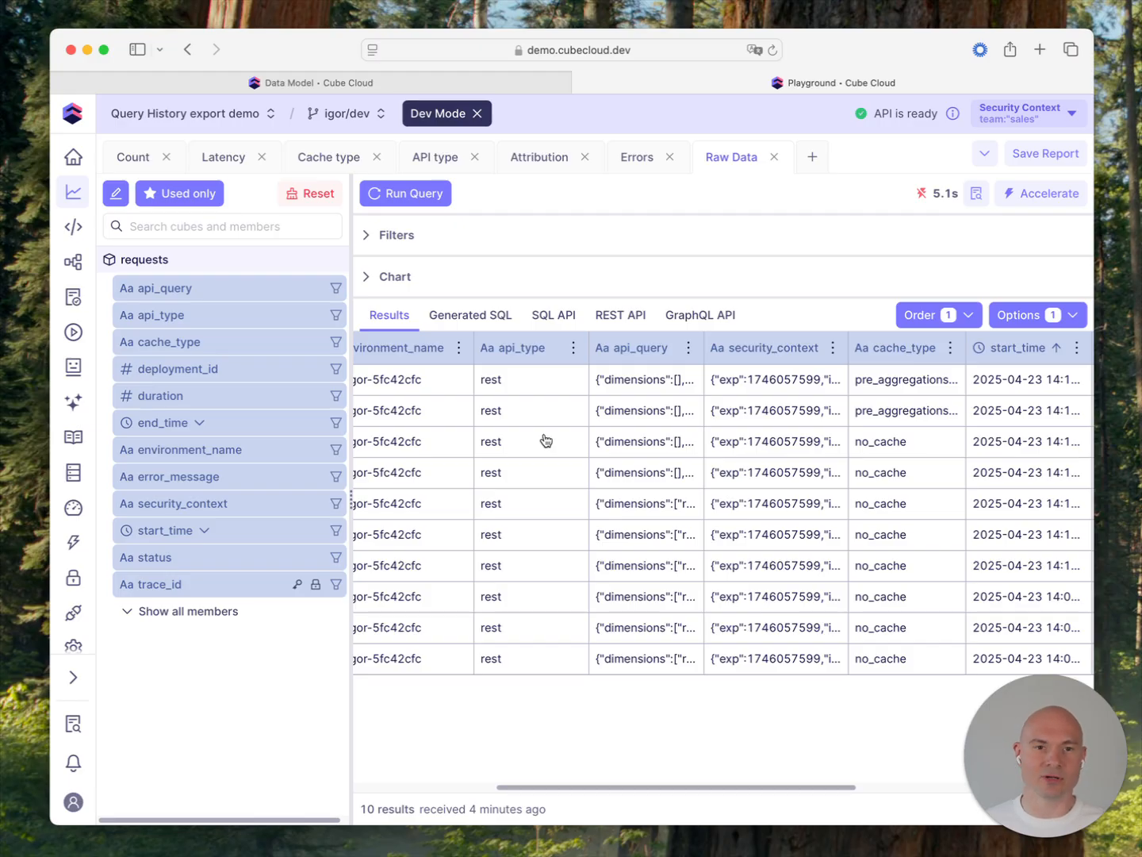
{"action": "scroll", "coordinate": [547, 440], "scroll_direction": "right", "scroll_amount": 5}
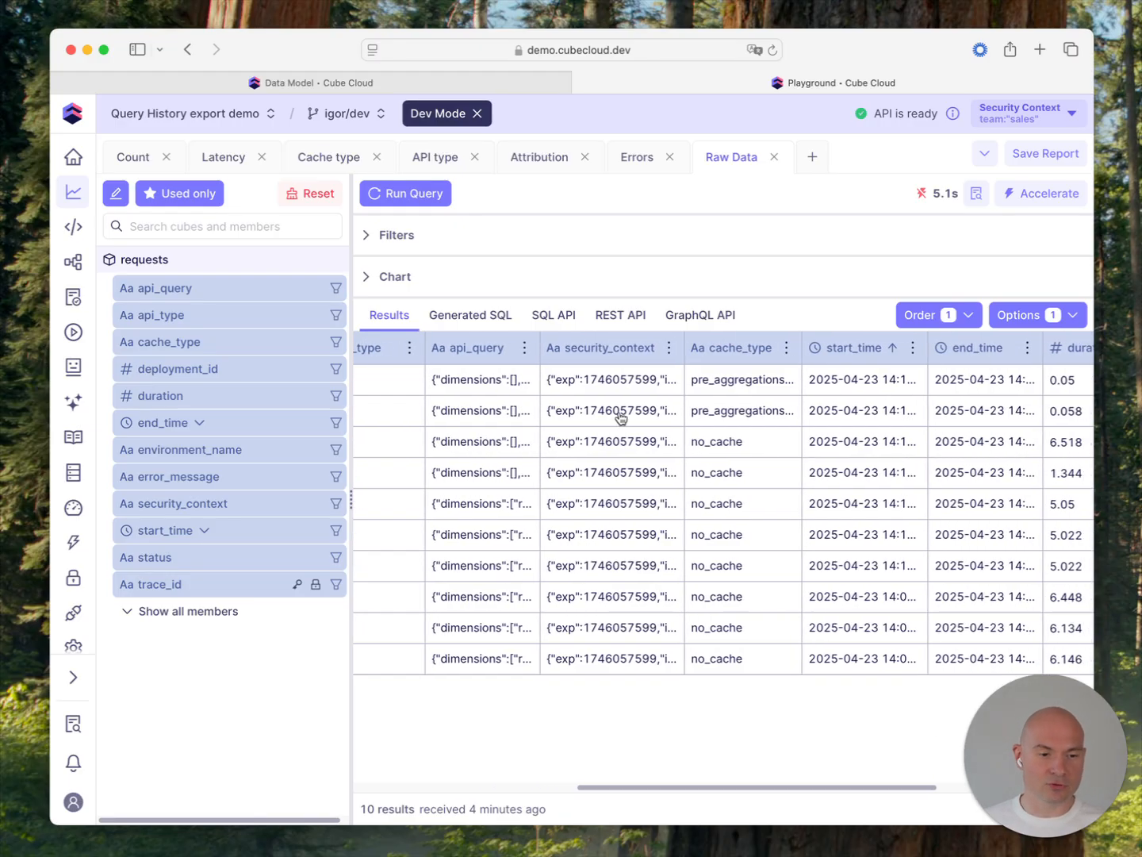
{"action": "scroll", "coordinate": [645, 418], "scroll_direction": "right", "scroll_amount": 4}
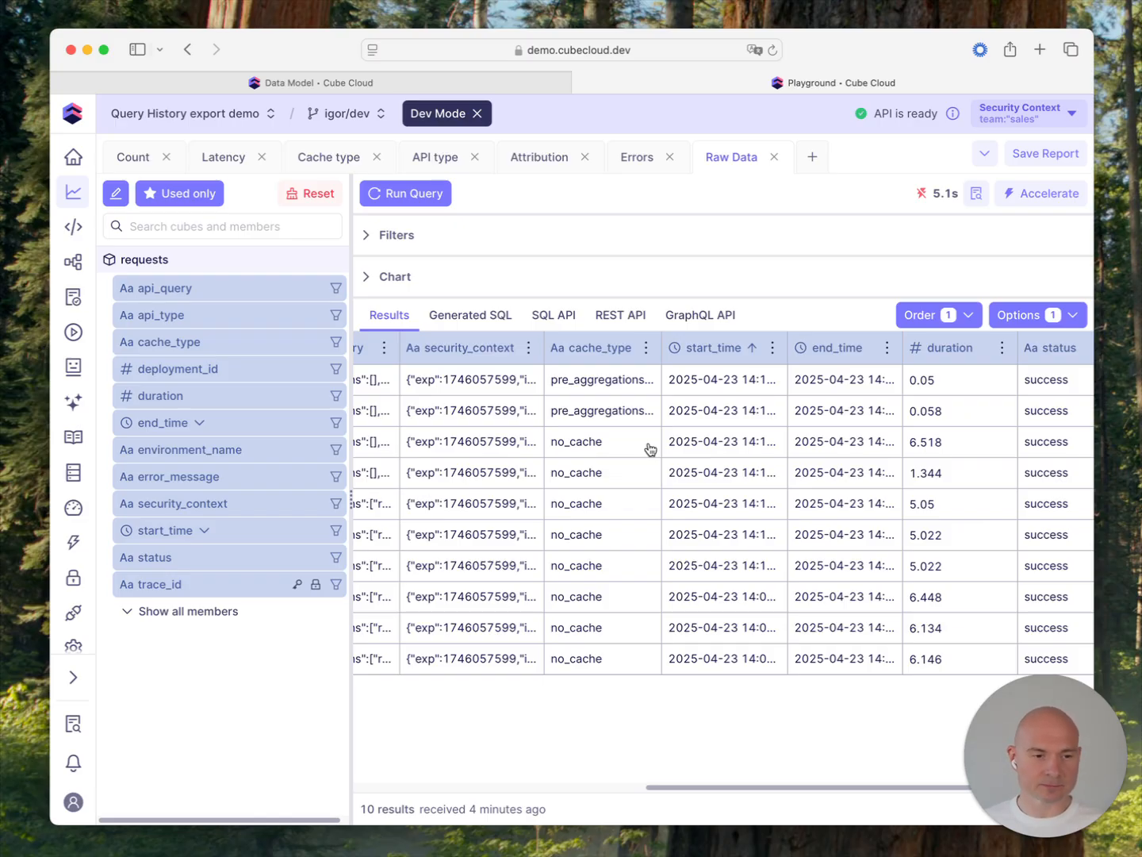
Step: Examine the remaining Raw Data columns through error_message, and show the Count report's requests by status and month as a chart
{"action": "scroll", "coordinate": [803, 472], "scroll_direction": "right", "scroll_amount": 5}
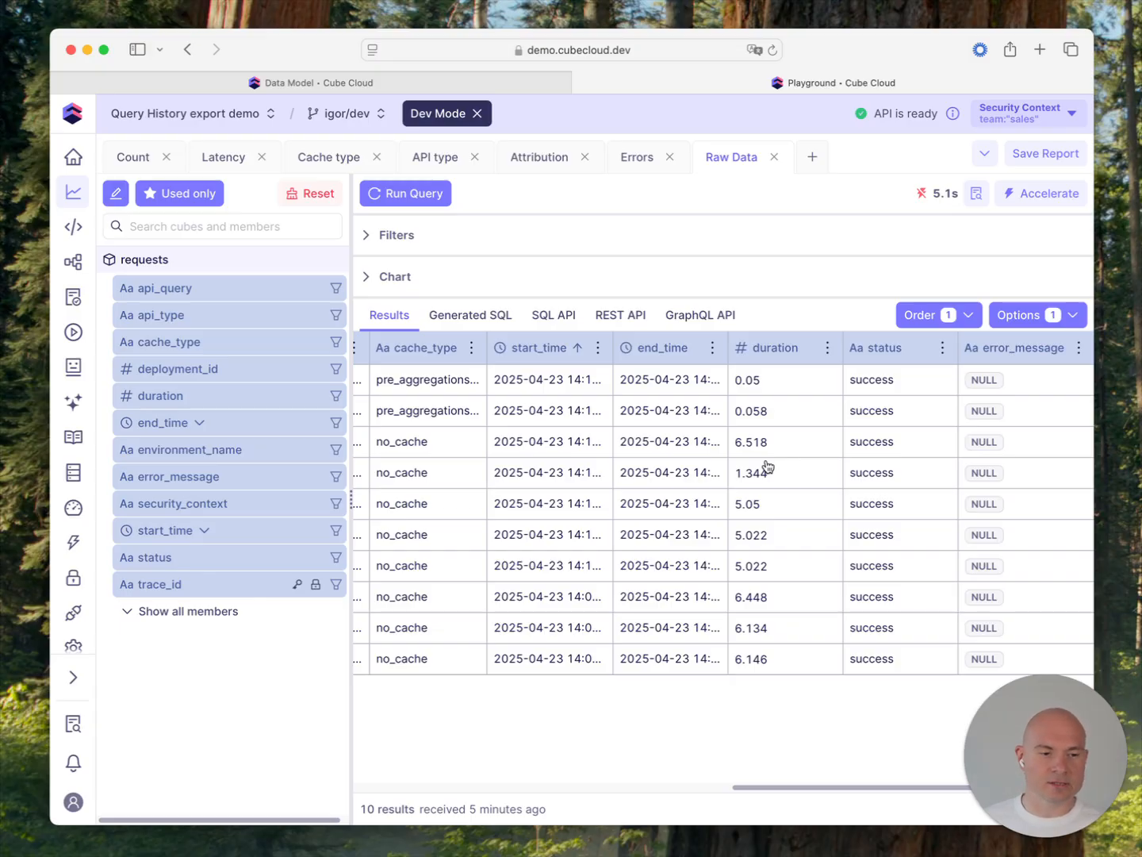
{"action": "scroll", "coordinate": [767, 467], "scroll_direction": "left", "scroll_amount": 10}
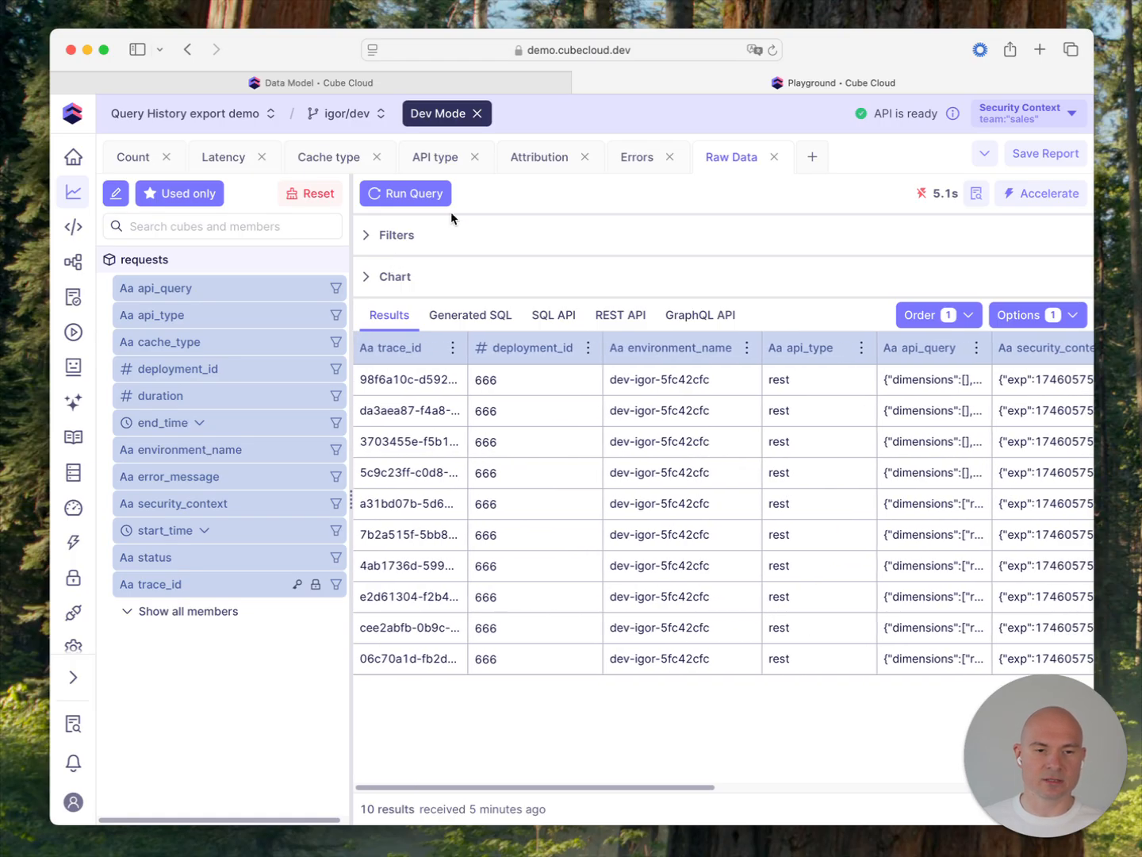
{"action": "left_click", "coordinate": [133, 164]}
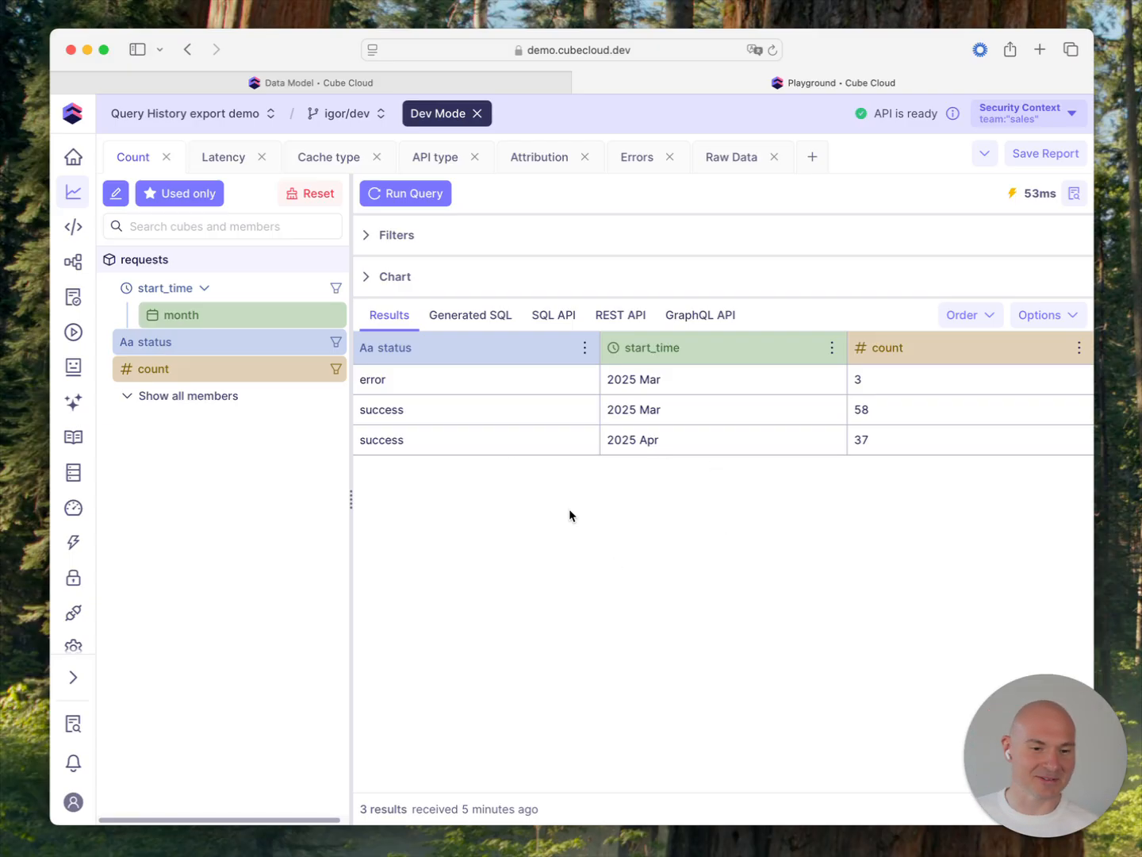
{"action": "left_click", "coordinate": [399, 283]}
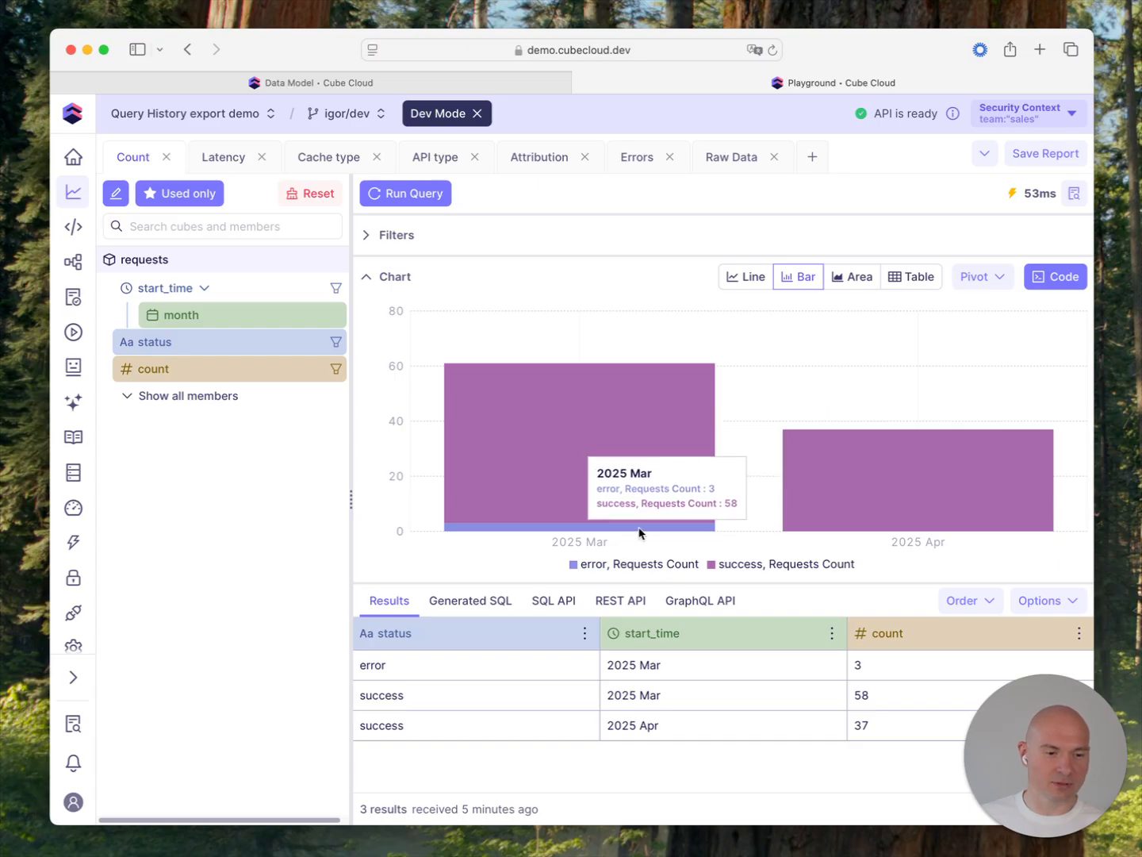
Step: Review the Latency, Cache type and API type reports, collapsing the chart on Cache type to read its results table
{"action": "left_click", "coordinate": [233, 163]}
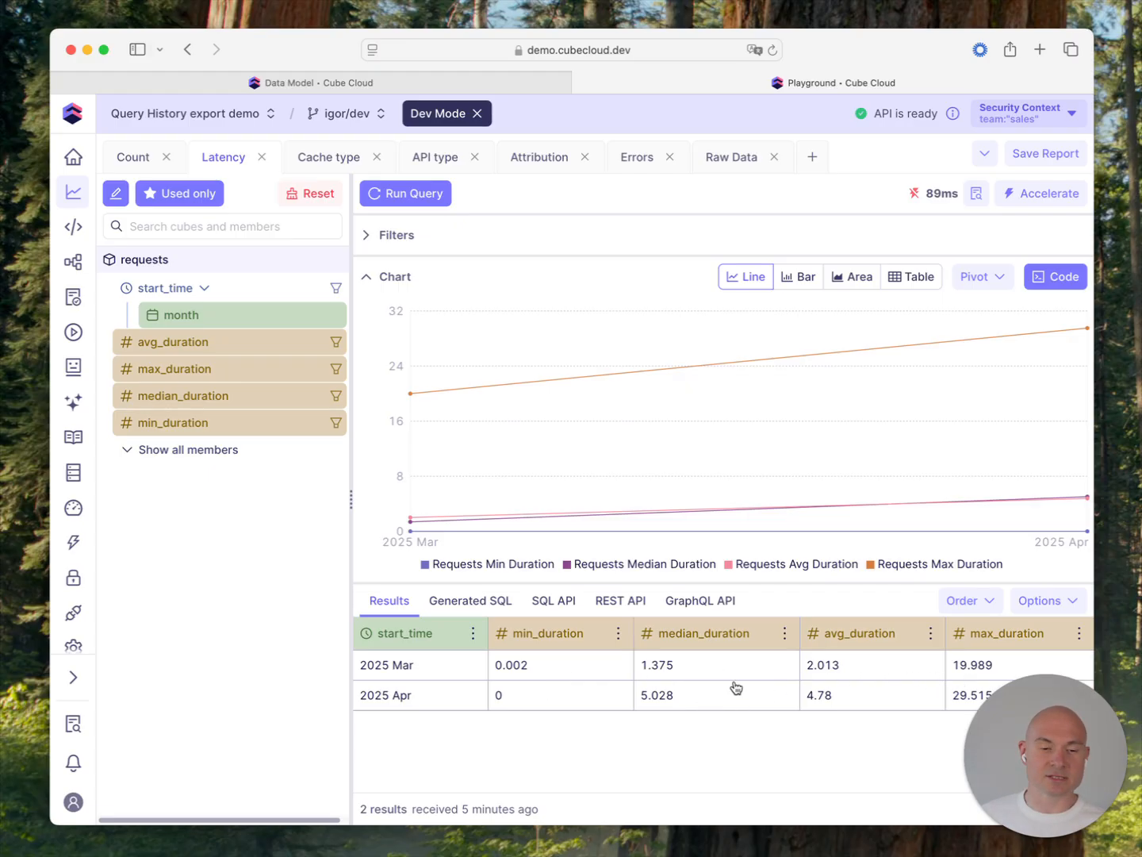
{"action": "left_click", "coordinate": [332, 160]}
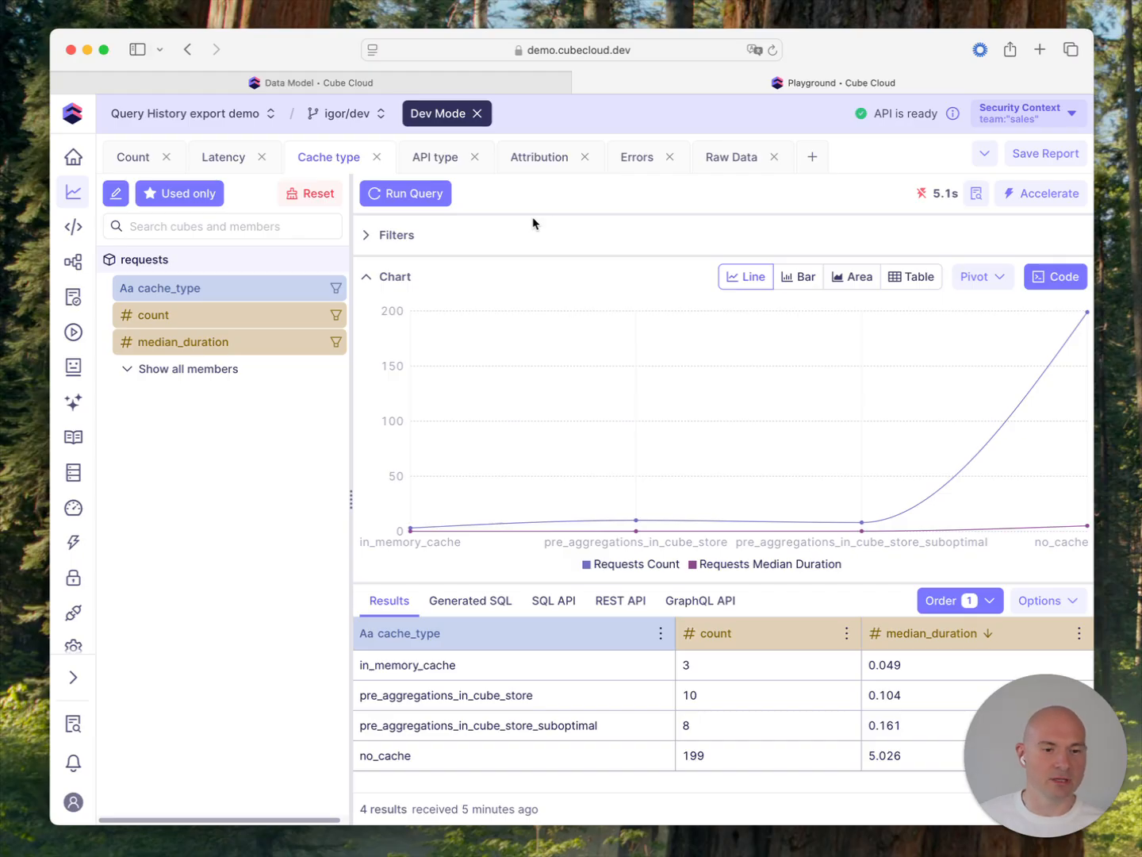
{"action": "left_click", "coordinate": [397, 277]}
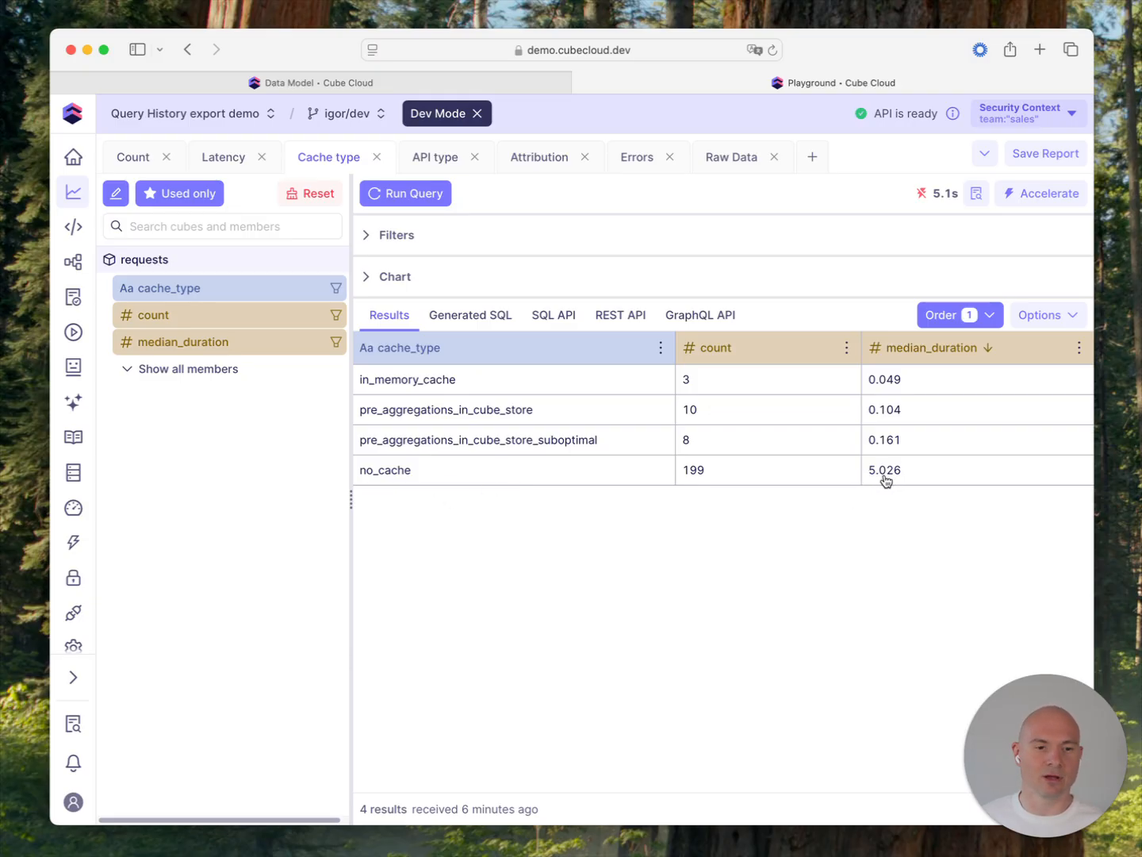
{"action": "left_click", "coordinate": [441, 159]}
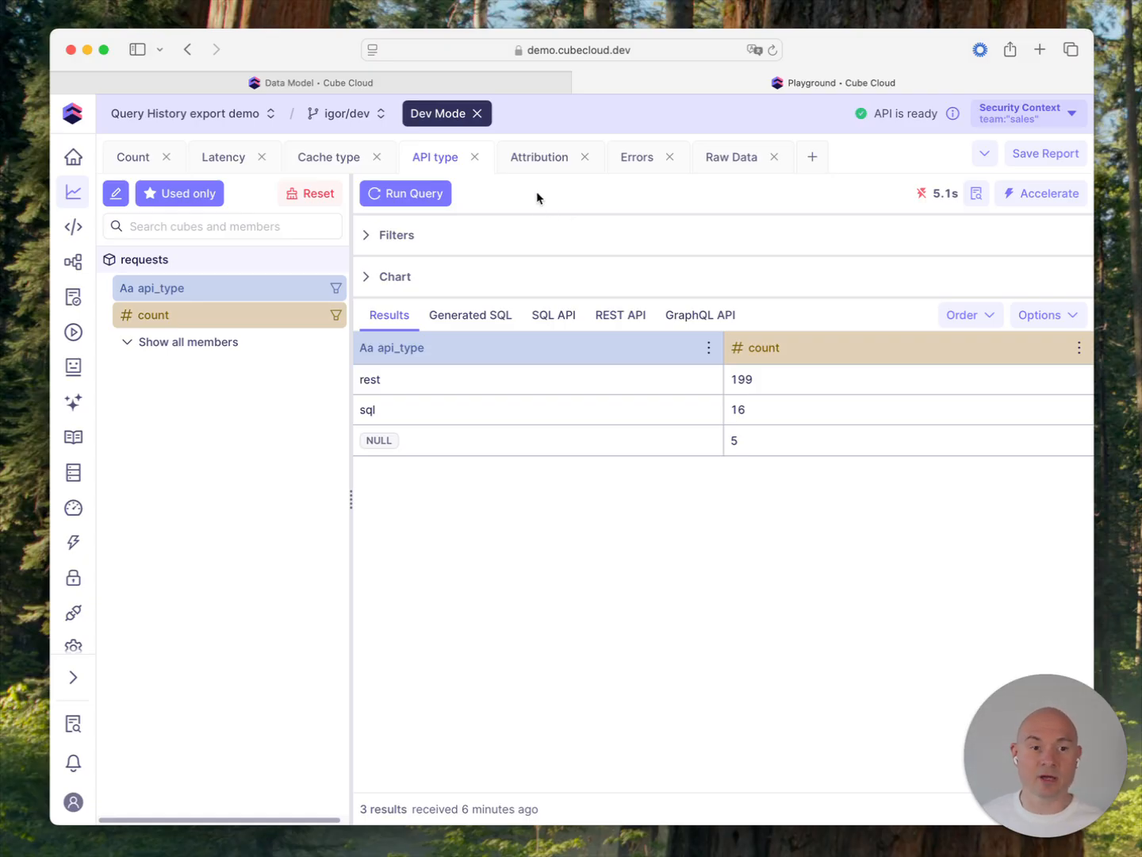
Step: In the Attribution report, remove the security_context dimension and rerun the query to count requests by user_name
{"action": "left_click", "coordinate": [533, 164]}
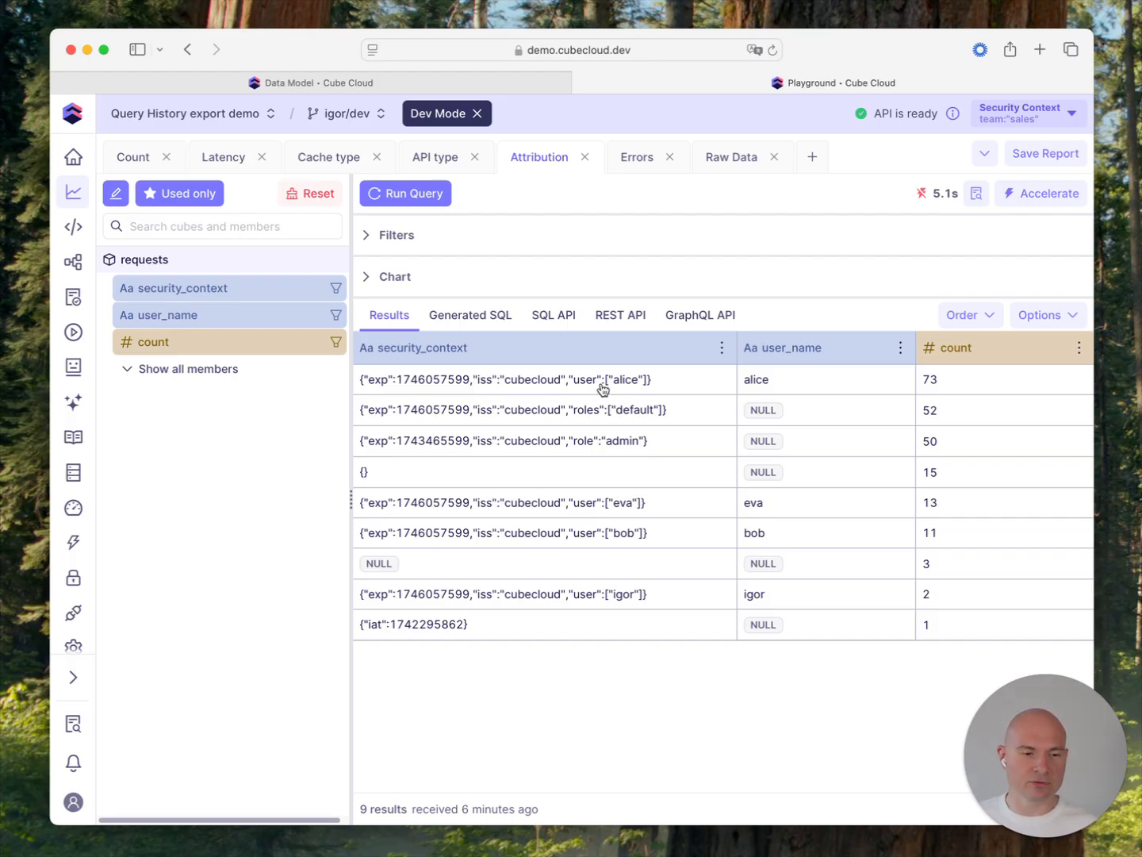
{"action": "left_click", "coordinate": [267, 298]}
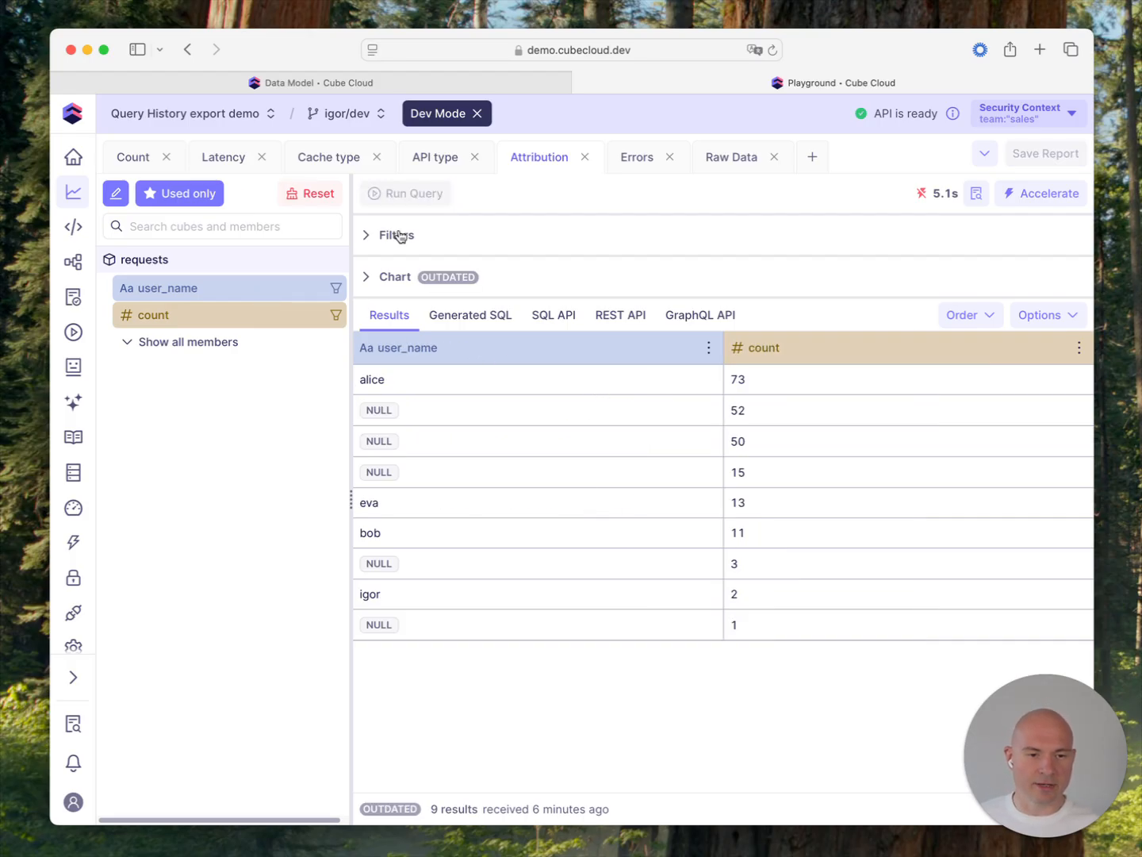
{"action": "left_click", "coordinate": [395, 193]}
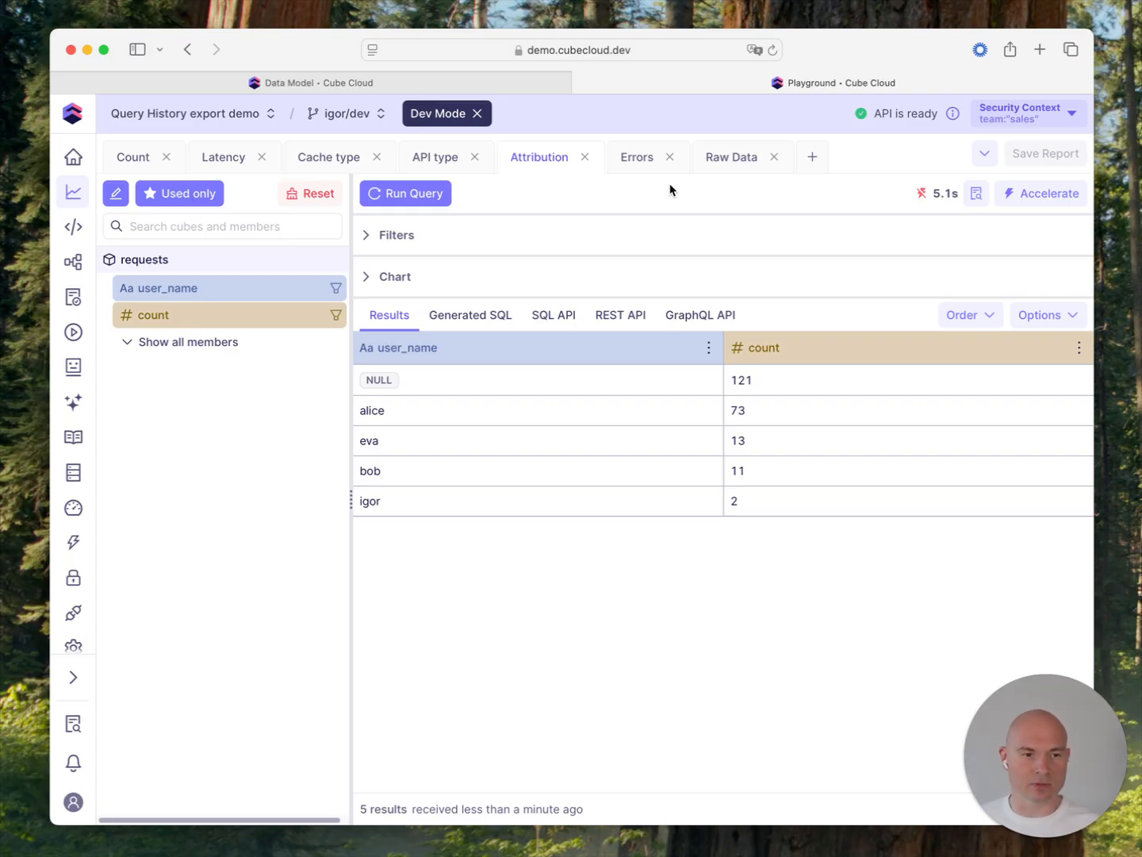
Step: Review the error messages in the Errors report and the Raw Data columns, and return to the Attribution report
{"action": "left_click", "coordinate": [635, 165]}
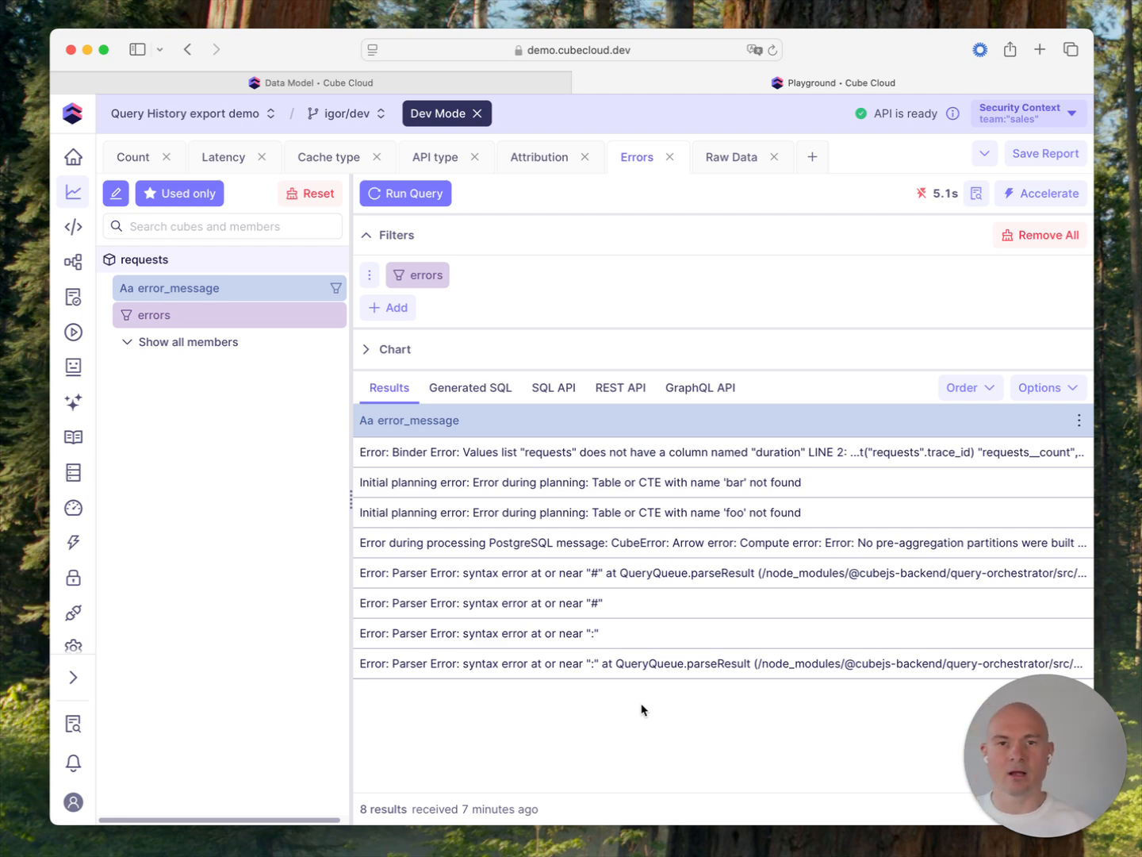
{"action": "left_click", "coordinate": [745, 156]}
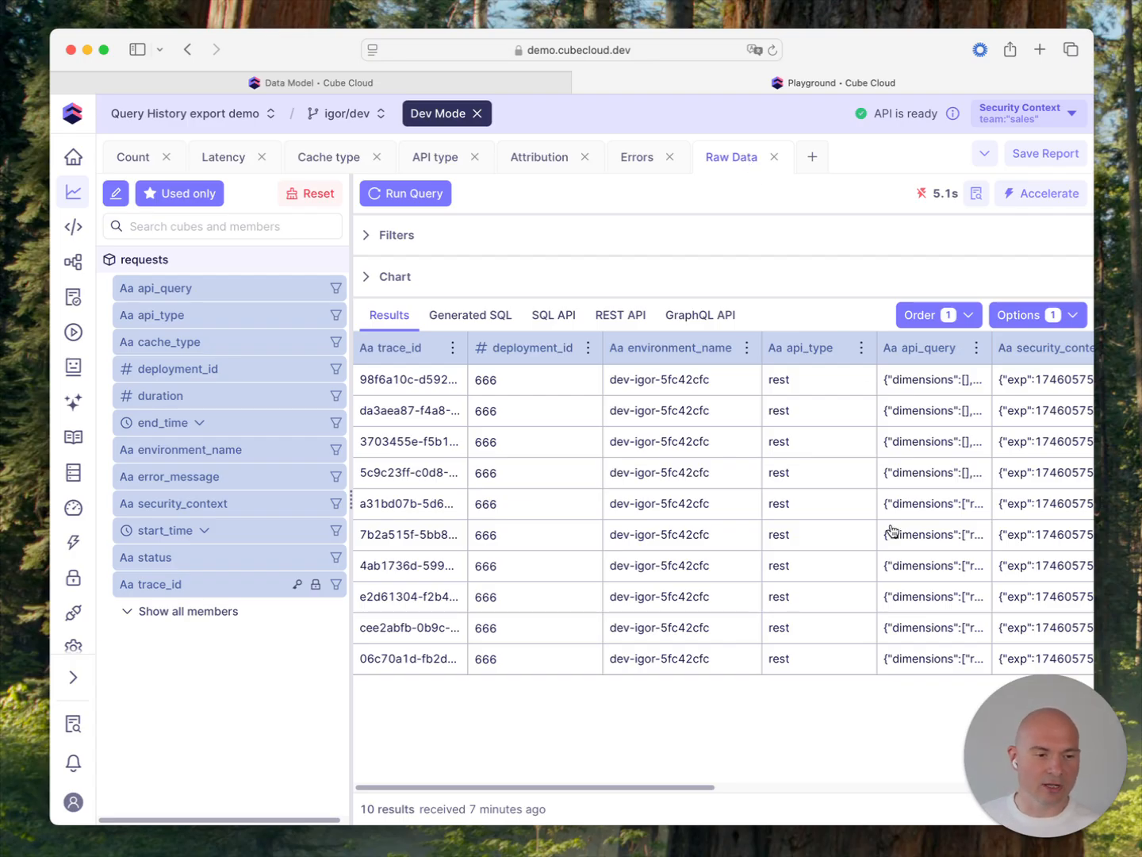
{"action": "scroll", "coordinate": [894, 530], "scroll_direction": "right", "scroll_amount": 10}
{"action": "scroll", "coordinate": [893, 530], "scroll_direction": "left", "scroll_amount": 10}
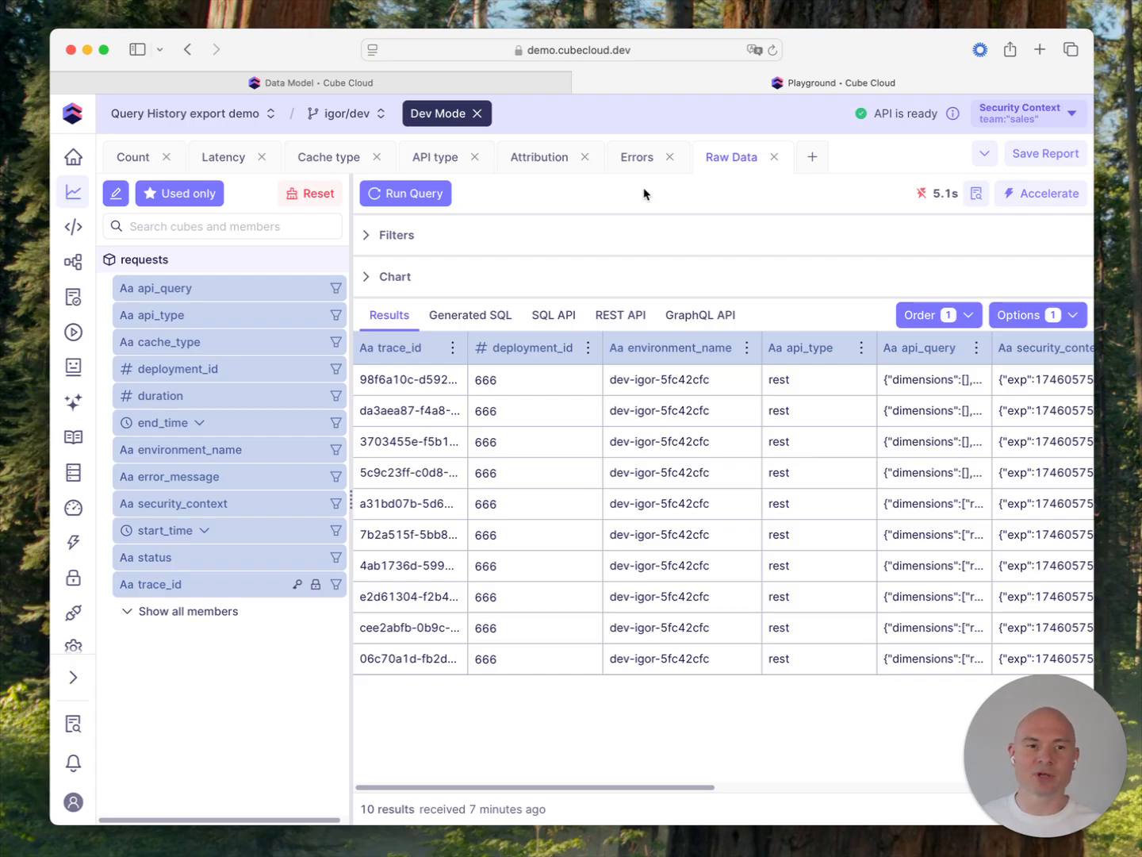
{"action": "left_click", "coordinate": [545, 166]}
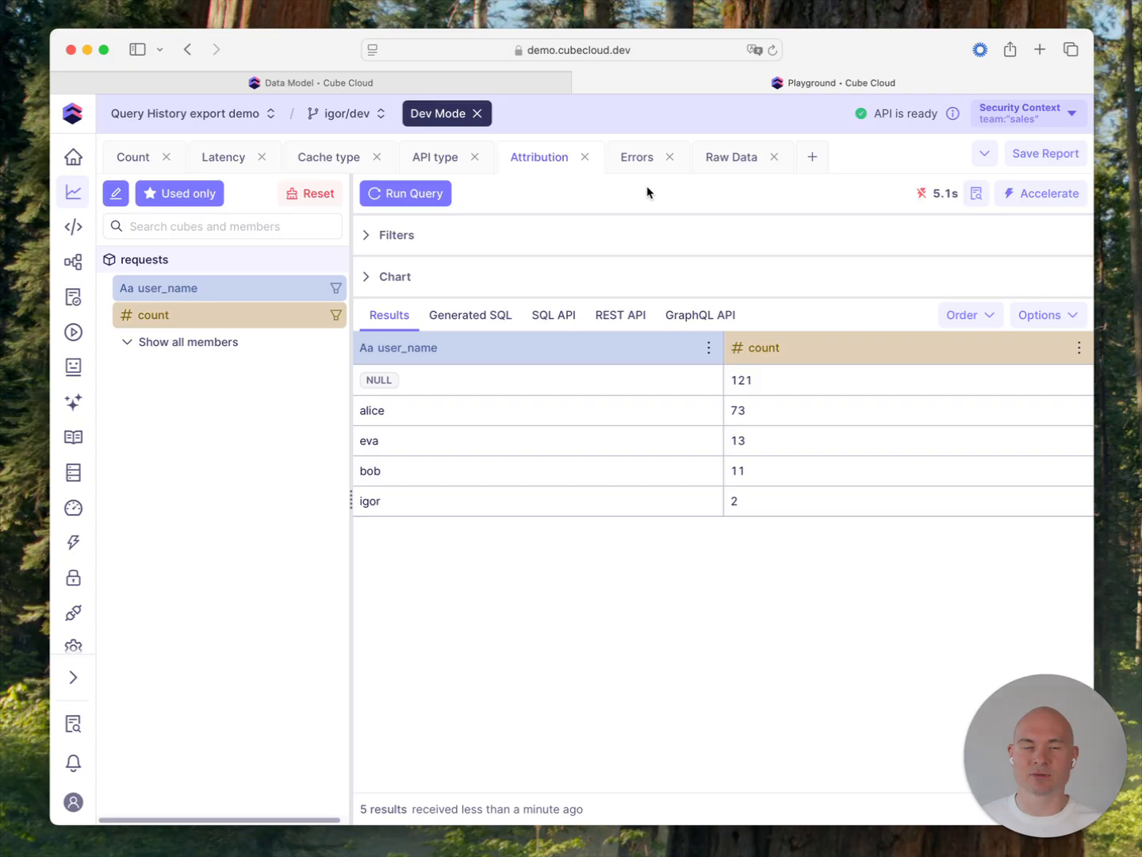